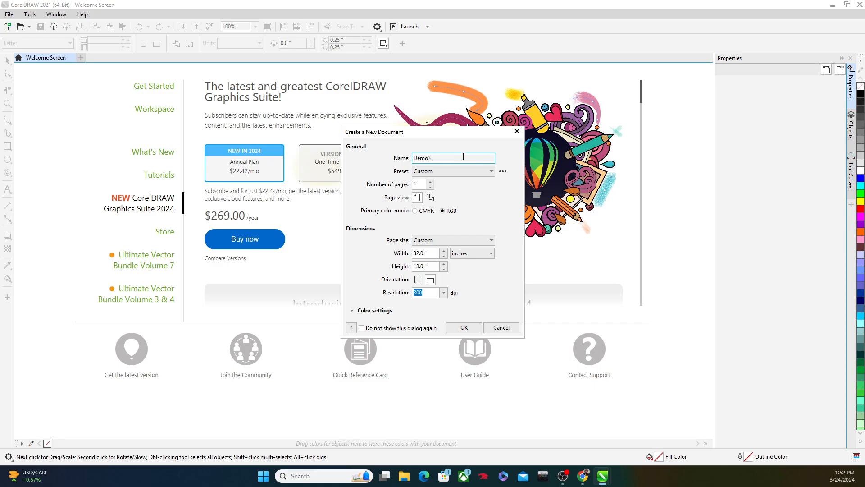
Create the document Demo3 in RGB at 32 by 18 inches and 300 dpi
left_click(442, 212)
left_click_drag(431, 253, 410, 266)
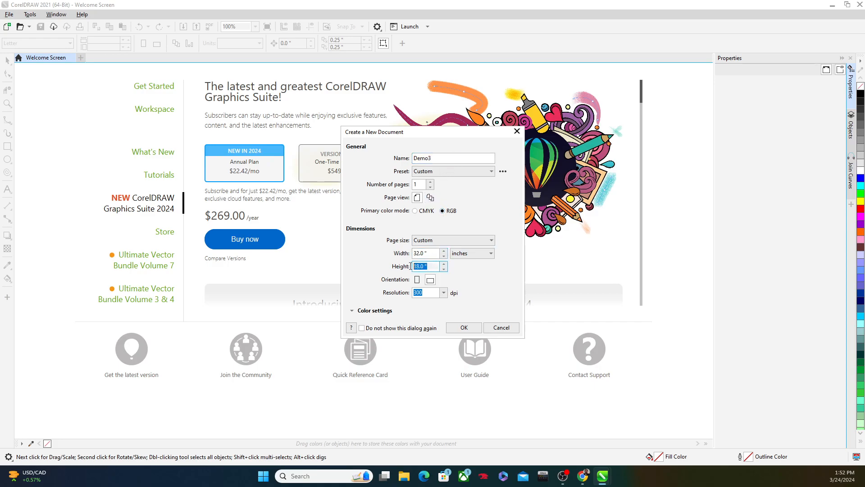
left_click(465, 323)
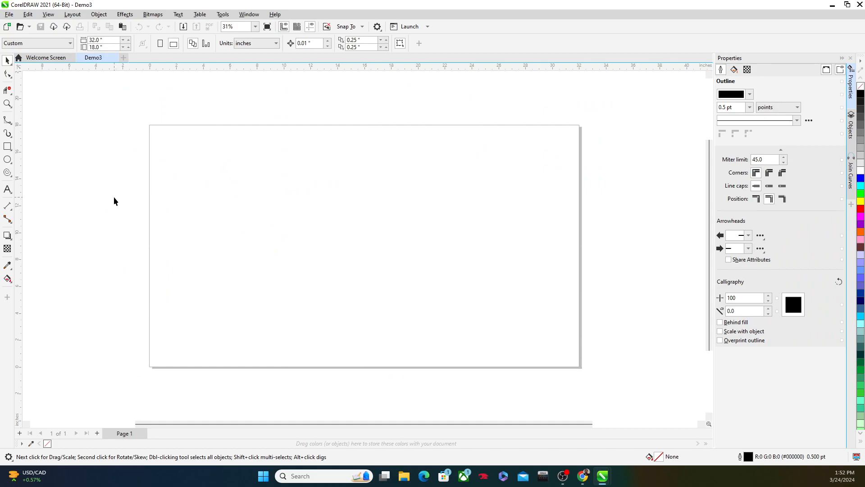
Add artistic text containing the surname near the page's upper-left corner and enlarge it to about 90 pt
left_click(10, 193)
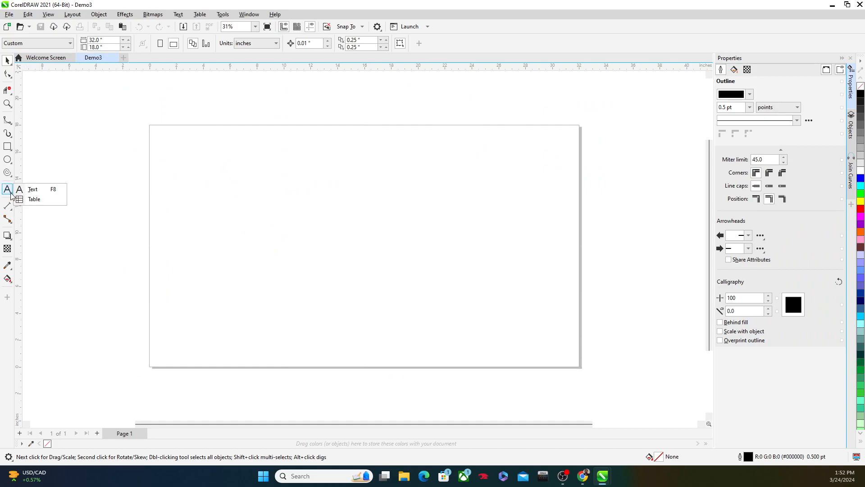
left_click(27, 189)
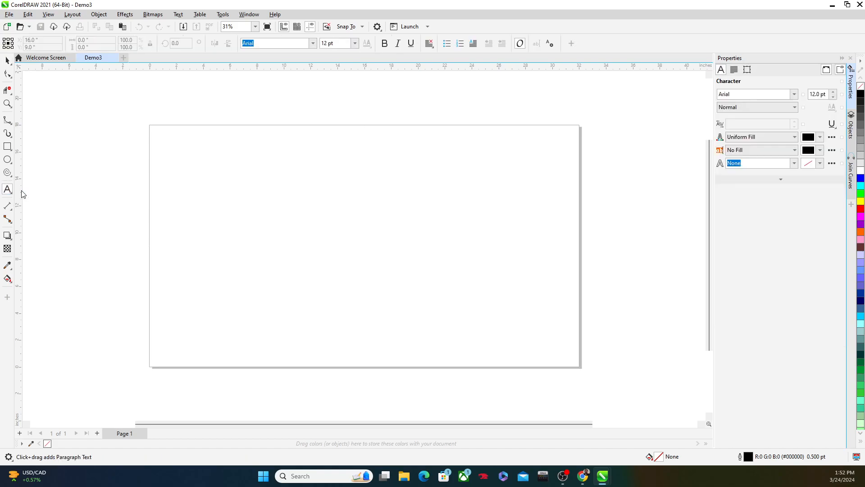
left_click(197, 161)
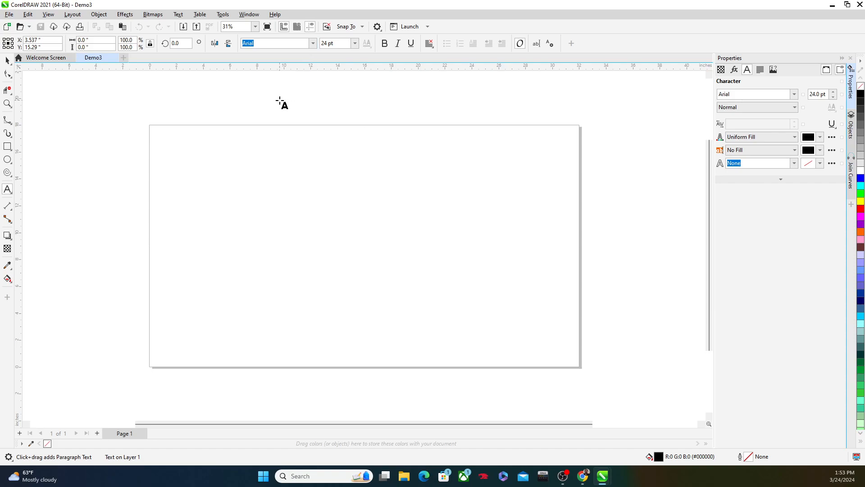
scroll(210, 163, "up", 2)
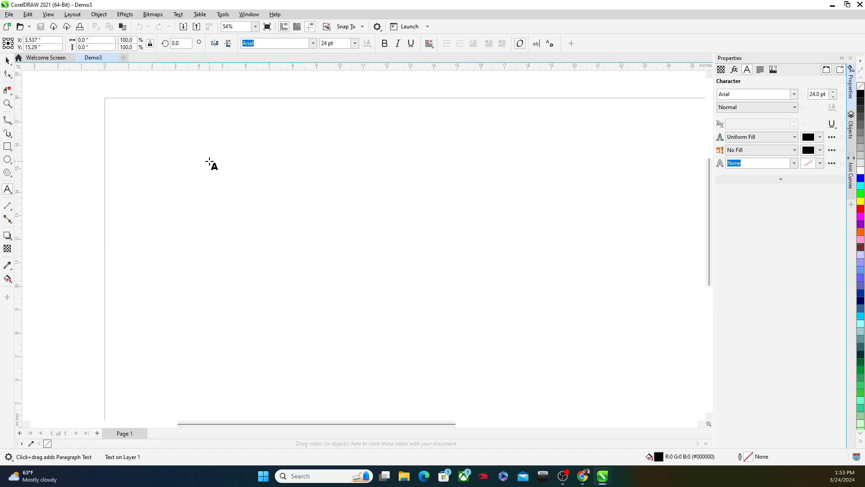
type("Swan")
left_click_drag(222, 152, 309, 130)
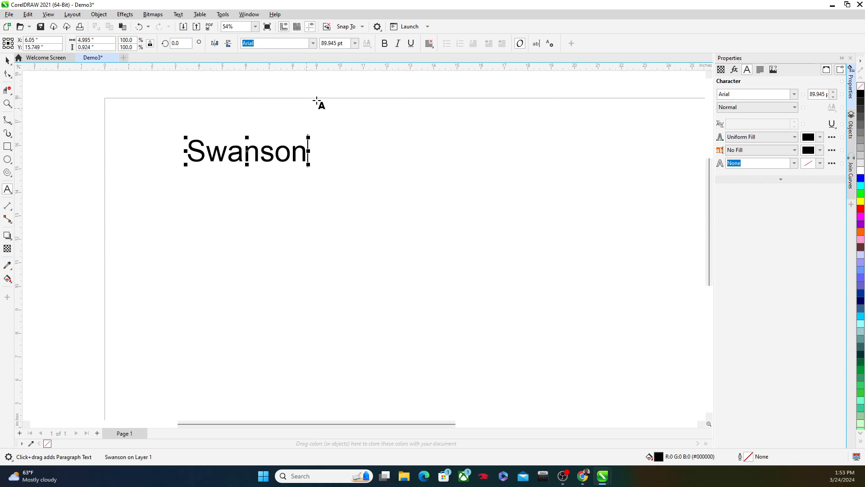
Try to change the surname text's font to Gabriel Weiss' Friends Font
left_click(312, 43)
left_click(217, 160)
double_click(245, 160)
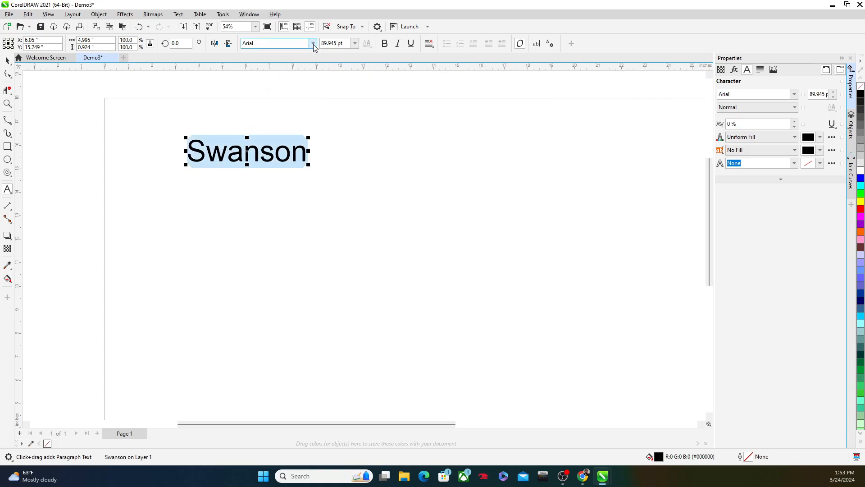
left_click(241, 149)
left_click(312, 44)
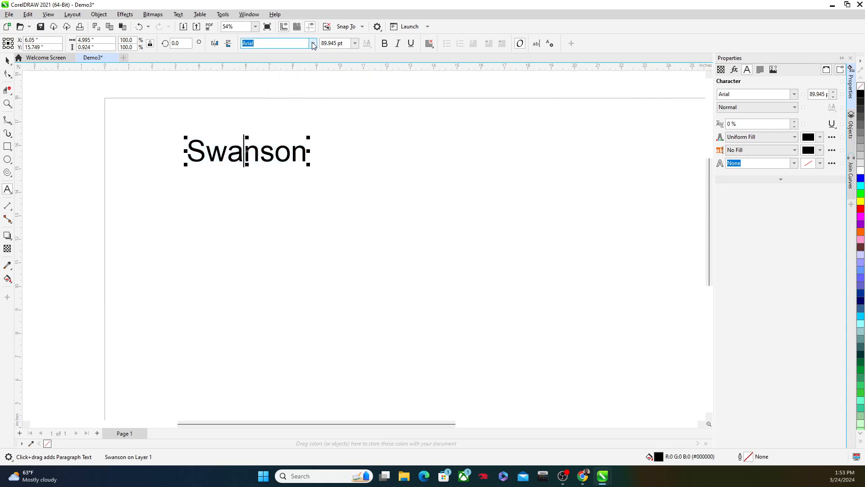
left_click(293, 71)
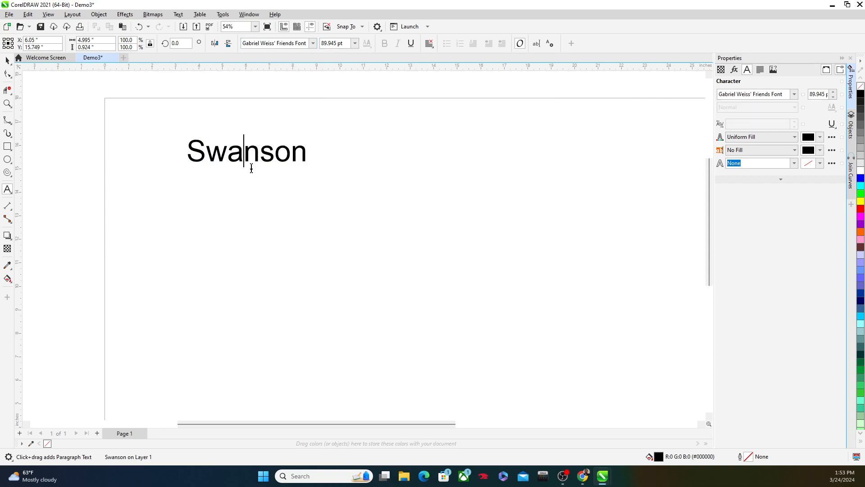
Select the whole surname text and set its font to Cooper Black
double_click(249, 149)
left_click(312, 44)
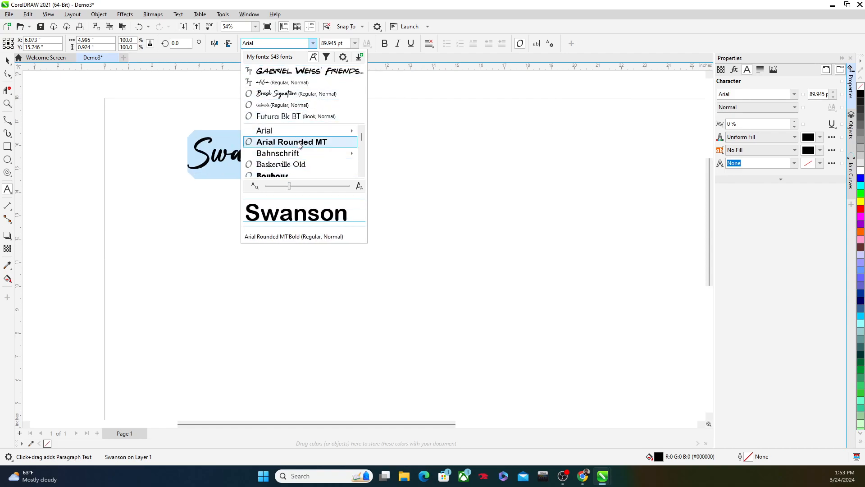
scroll(298, 144, "down", 5)
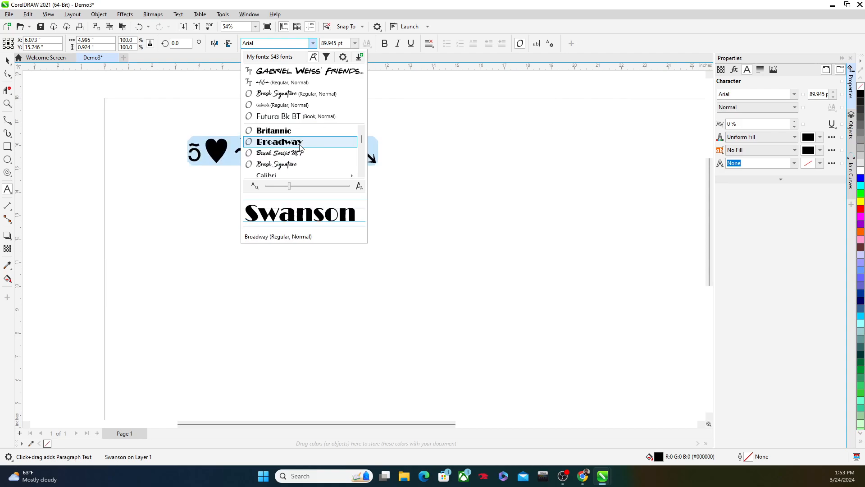
scroll(299, 147, "down", 5)
scroll(301, 149, "down", 5)
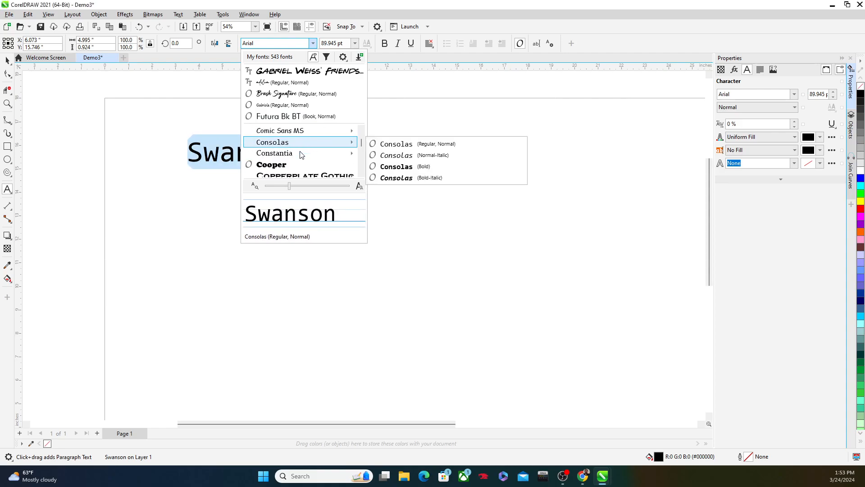
left_click(298, 164)
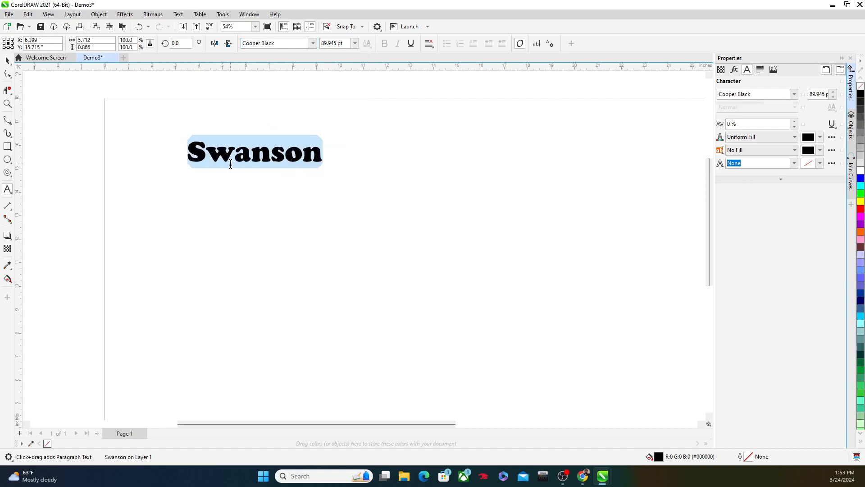
Select the surname as a text object and convert it to curves
scroll(227, 161, "up", 1)
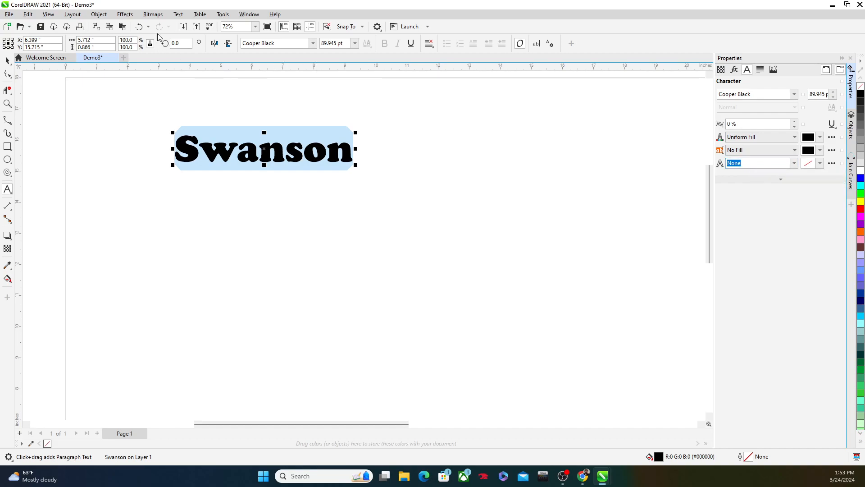
left_click(99, 15)
left_click(100, 15)
left_click(7, 60)
left_click(94, 107)
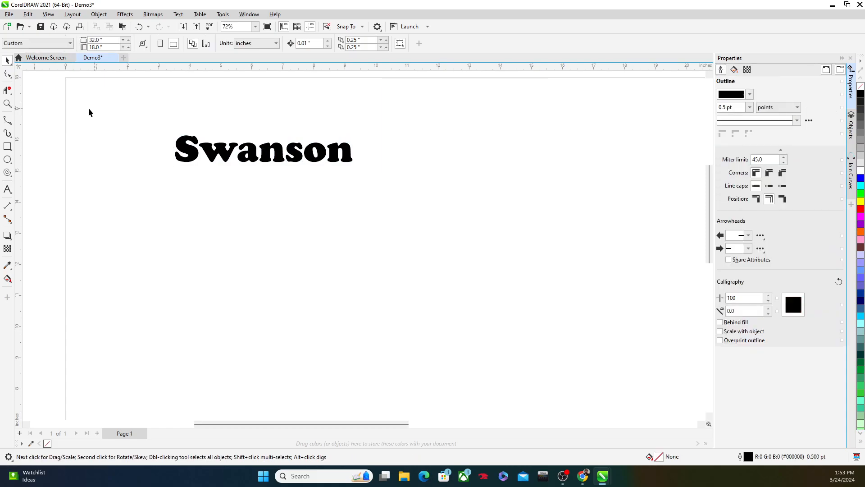
left_click(181, 146)
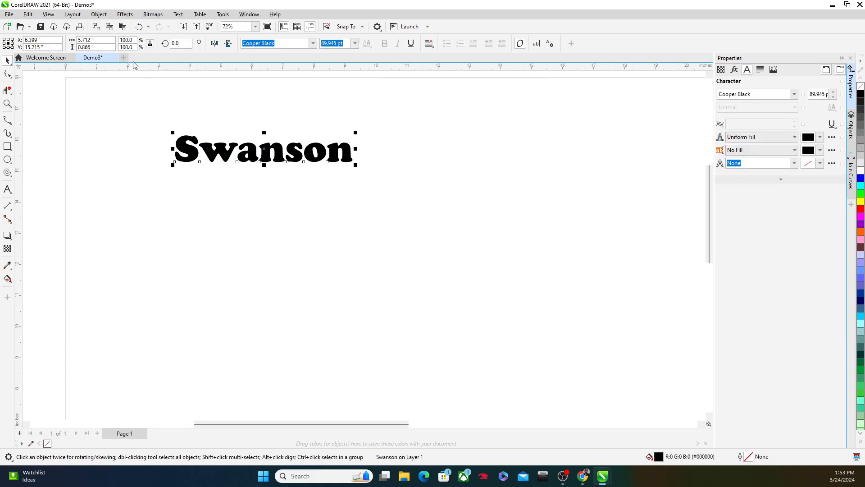
left_click(98, 14)
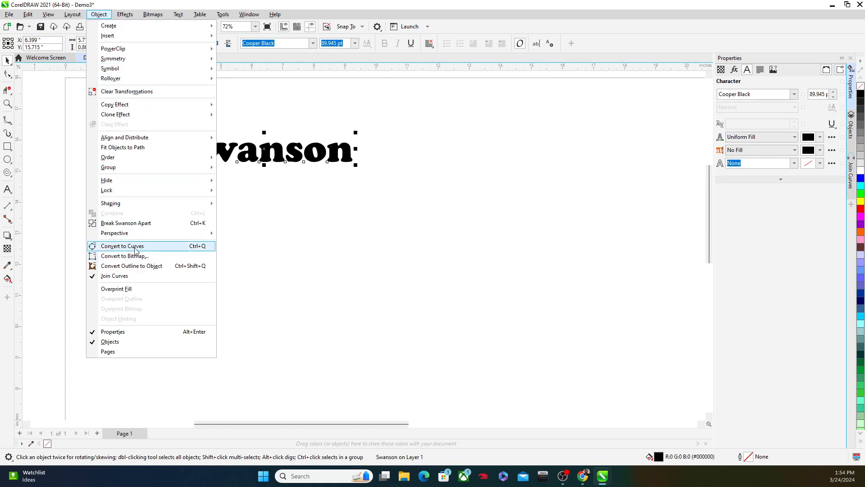
left_click(98, 15)
left_click(99, 15)
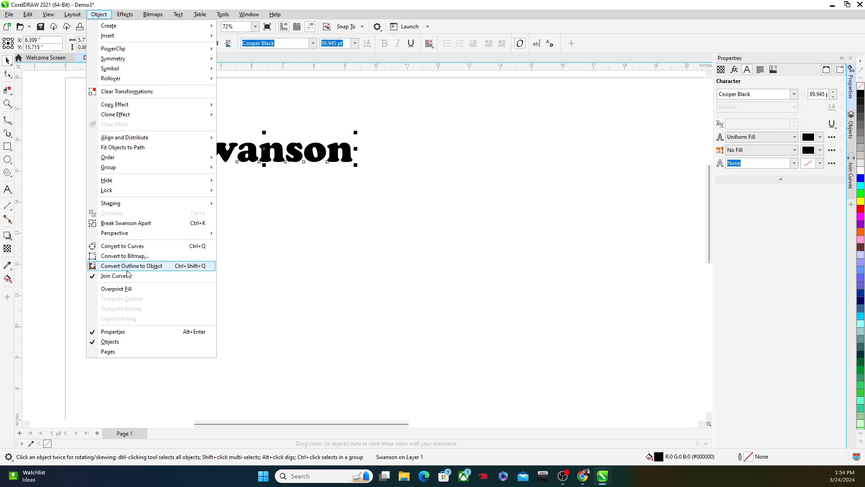
left_click(129, 249)
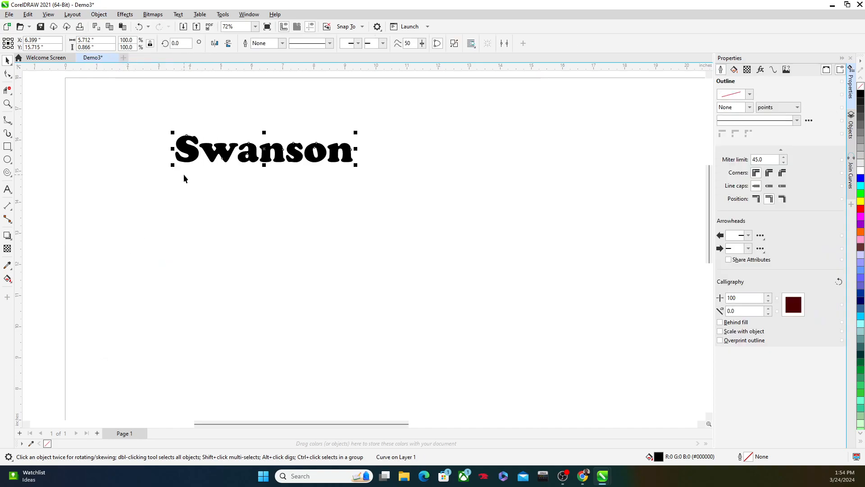
Examine the outline nodes of the converted letters up close with the Shape tool
scroll(195, 141, "up", 4)
scroll(196, 141, "up", 7)
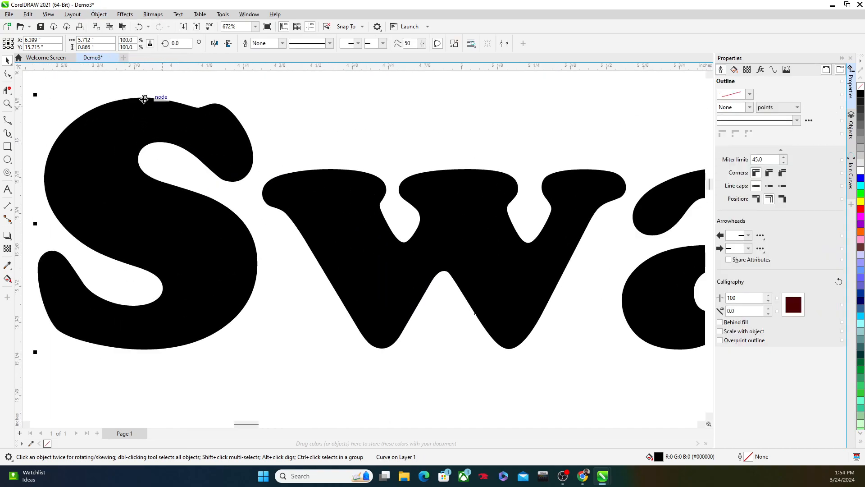
scroll(93, 302, "down", 8)
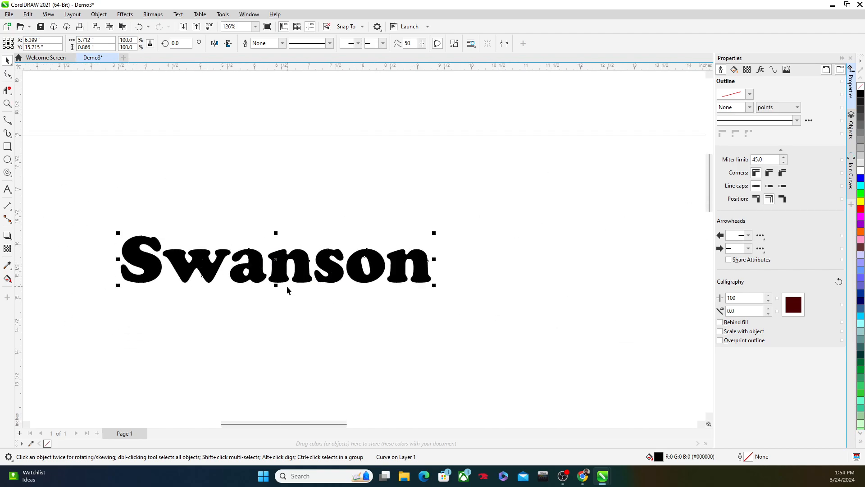
scroll(283, 277, "up", 2)
key("F10")
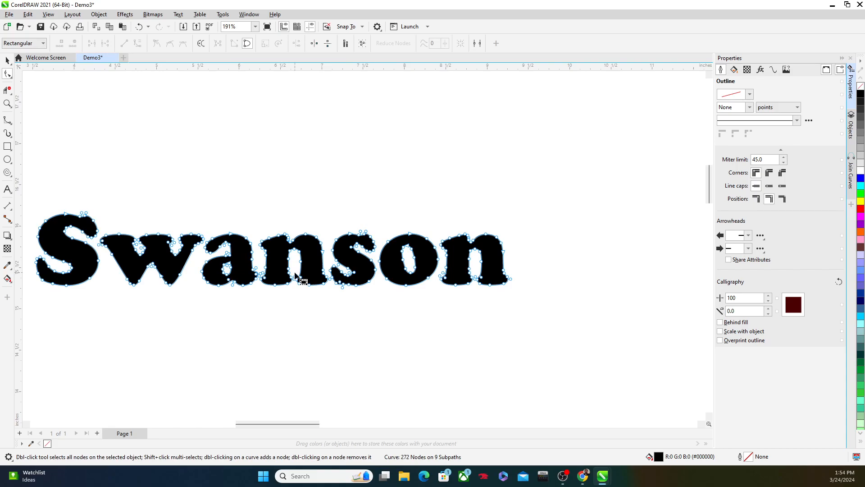
scroll(283, 277, "up", 4)
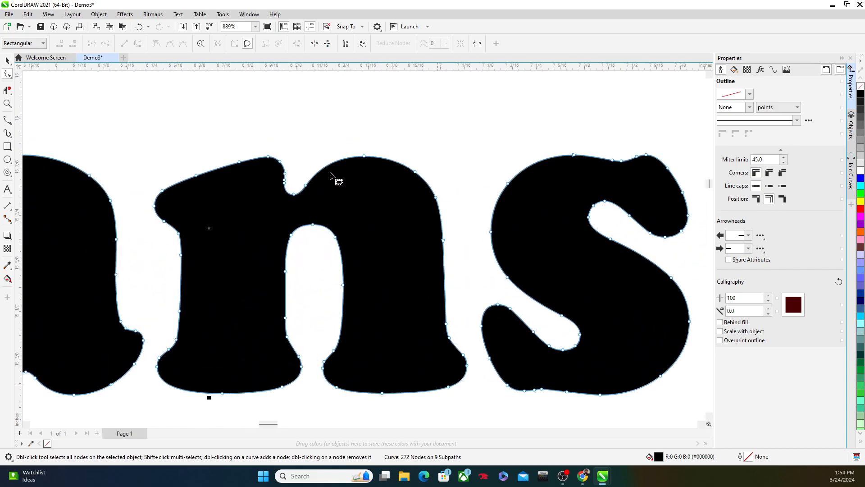
scroll(277, 191, "down", 3)
scroll(277, 192, "down", 1)
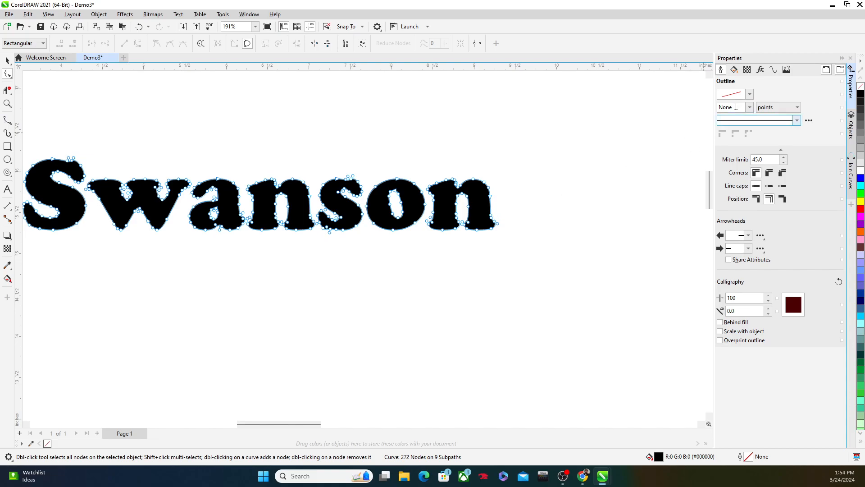
Remove the fill from the letter curves and give them a Hairline outline
left_click(733, 70)
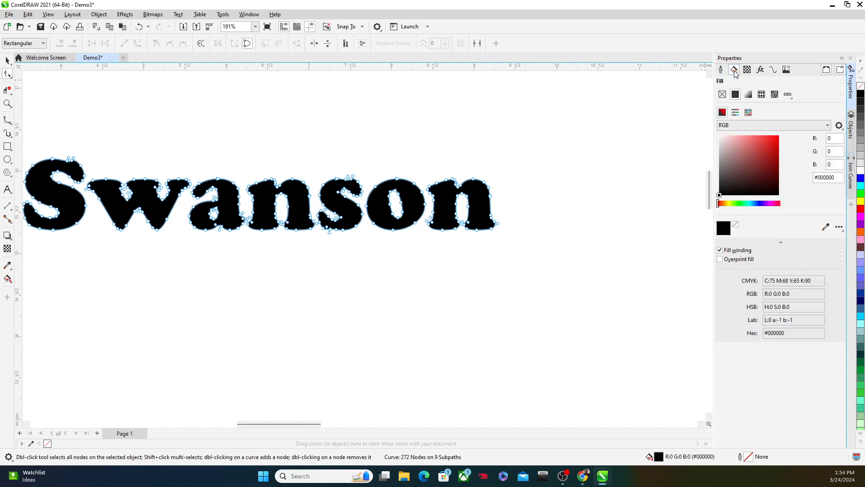
left_click(722, 94)
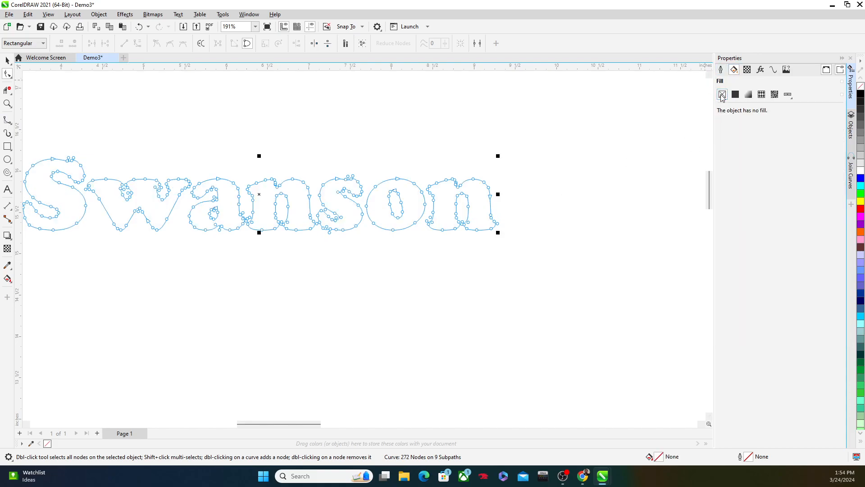
left_click(722, 70)
left_click(749, 107)
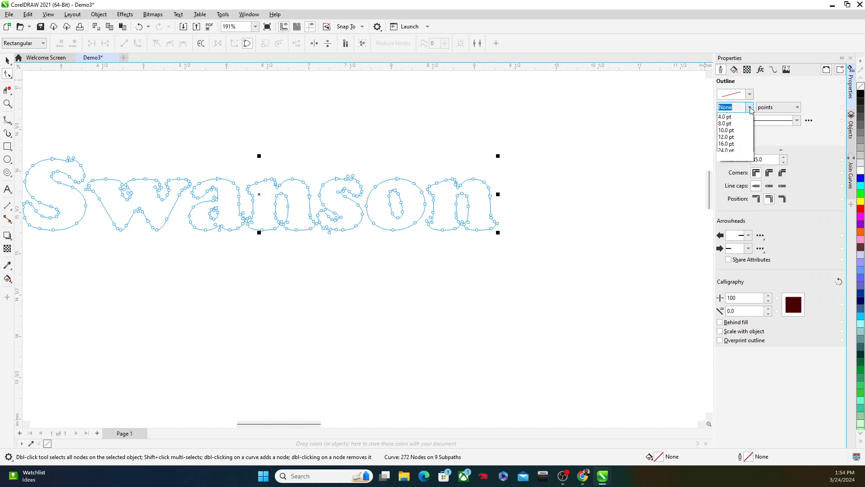
left_click(726, 116)
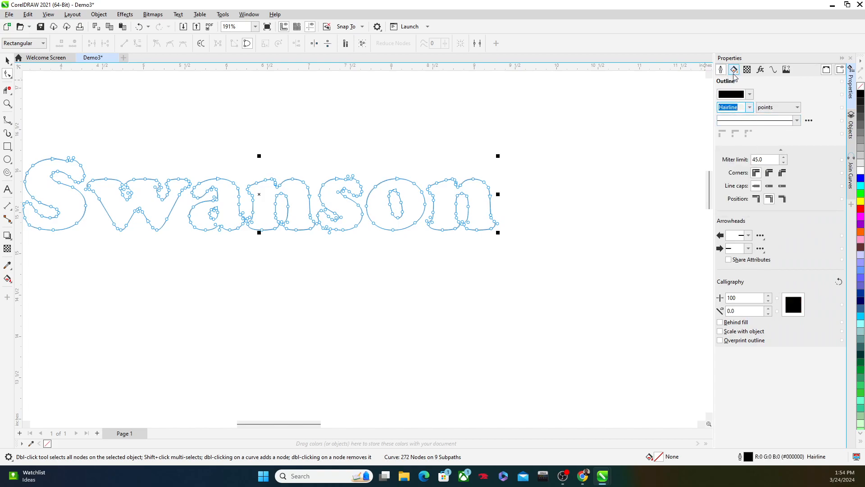
Set the letters' outline color to red (R 255, G 0, B 0) with Hairline width, and deselect them
left_click(750, 94)
left_click(798, 140)
type("25")
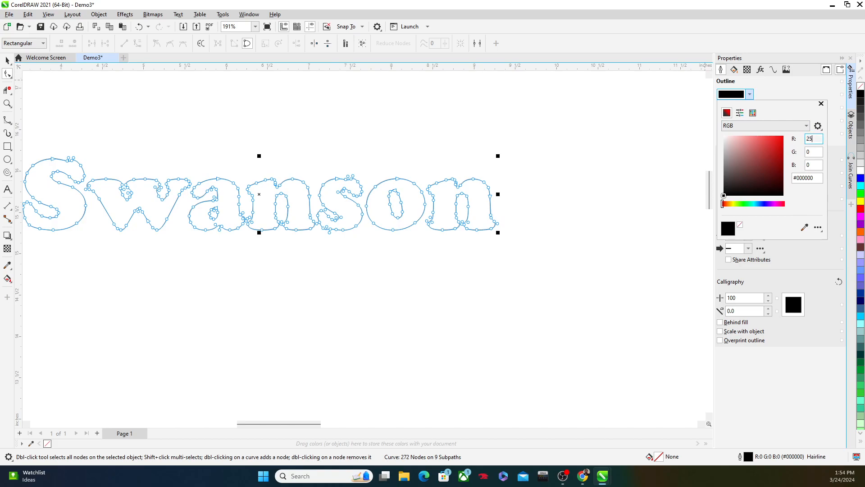
type("5")
left_click(750, 95)
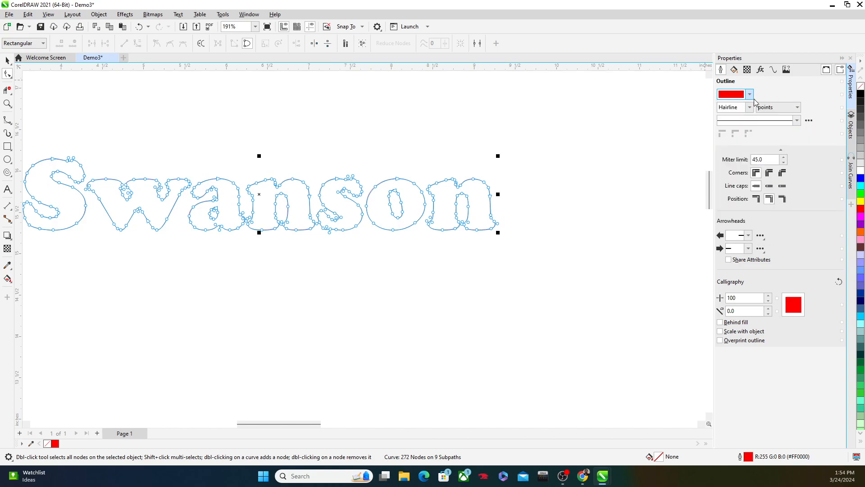
left_click(750, 108)
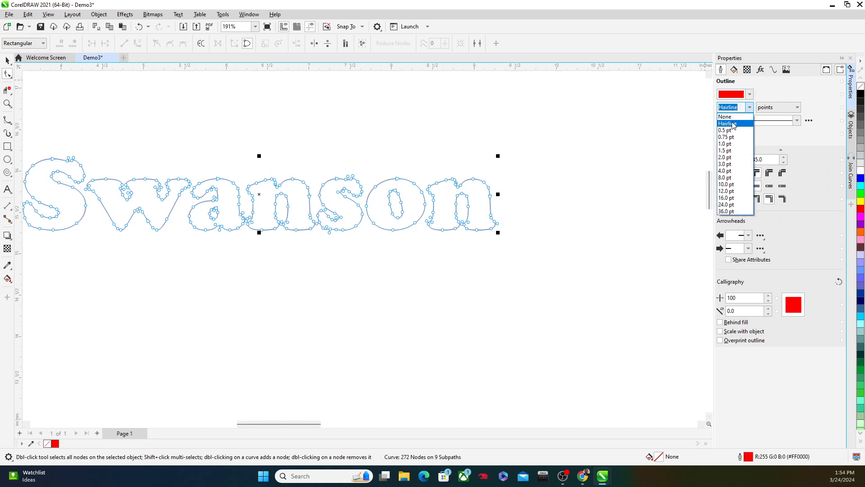
left_click(732, 123)
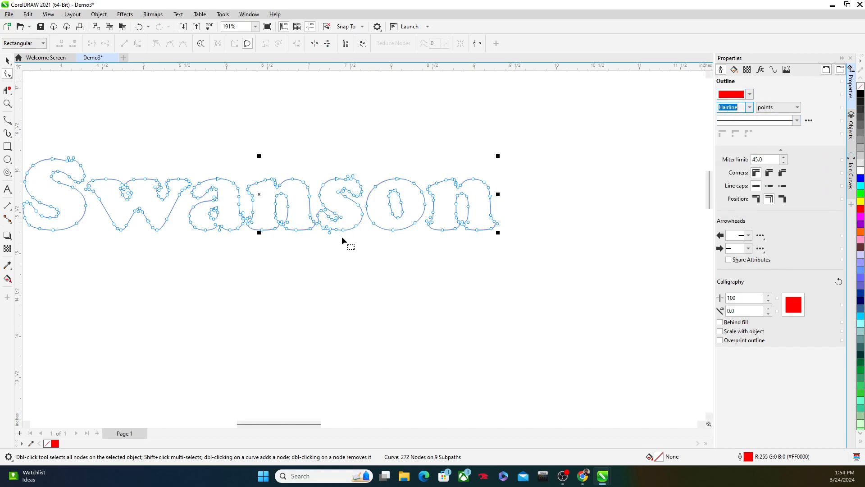
scroll(349, 236, "up", 1)
left_click(7, 60)
left_click(148, 123)
scroll(217, 164, "down", 4)
scroll(182, 198, "up", 3)
scroll(183, 201, "down", 8)
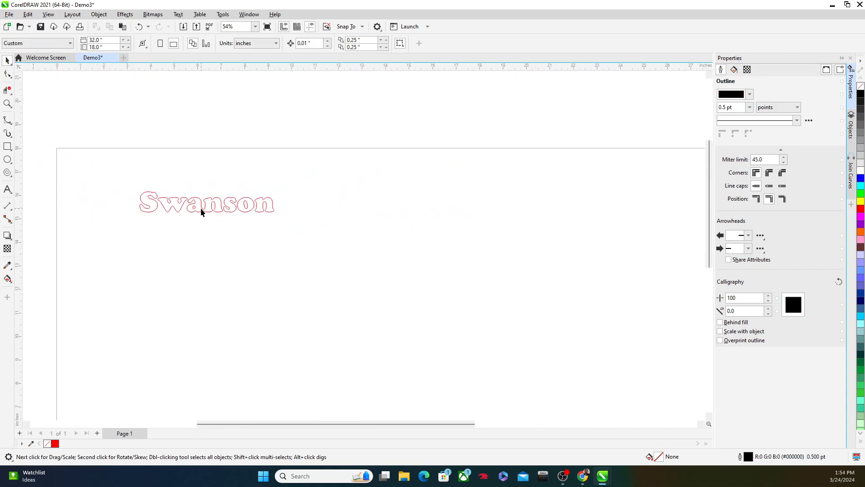
Scale the outlined surname proportionally to a height of 2 inches and reposition it near the page's upper-left corner
left_click(201, 211)
scroll(179, 211, "up", 12)
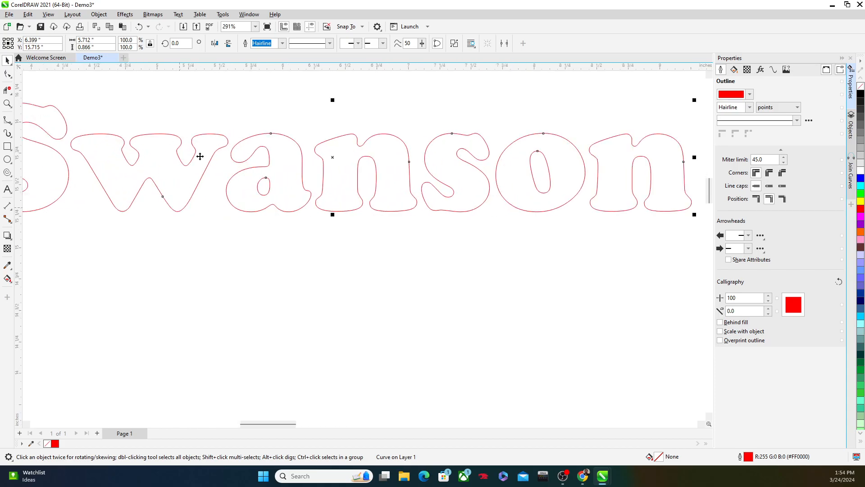
left_click(86, 39)
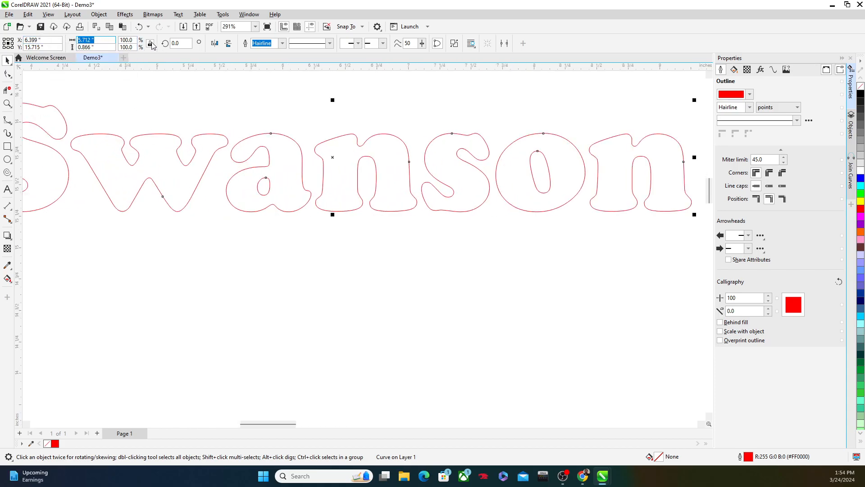
left_click(95, 47)
type("2")
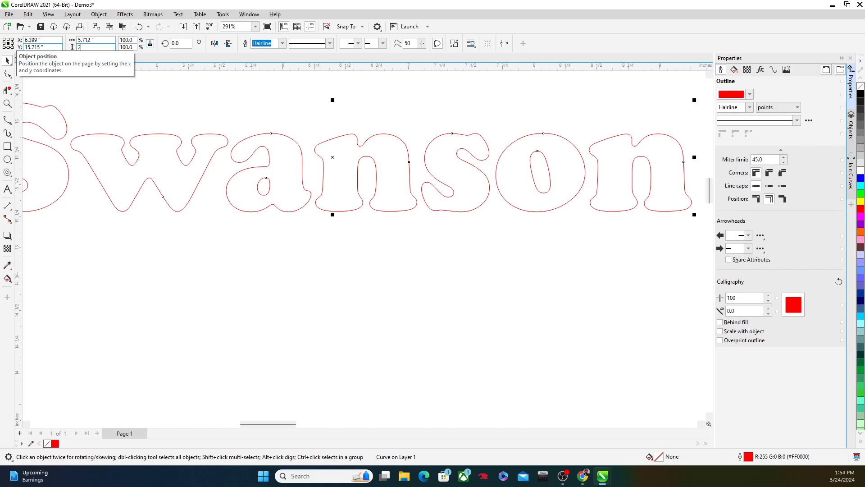
key("Return")
scroll(202, 201, "down", 6)
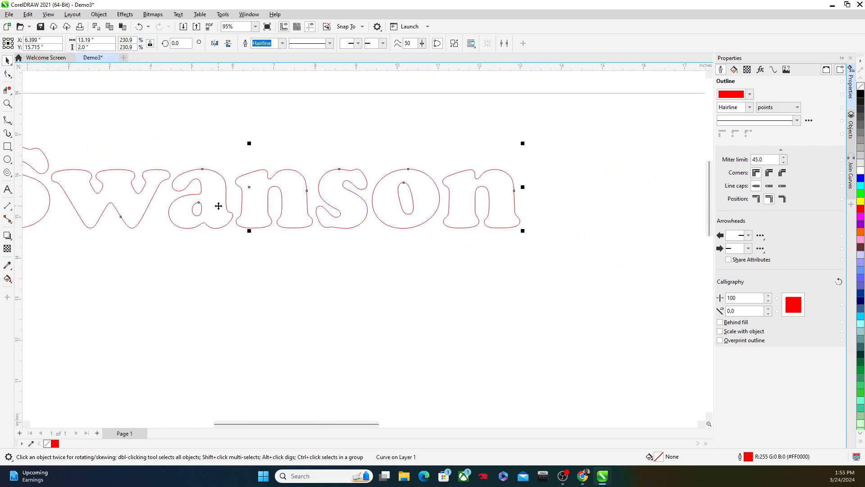
left_click_drag(116, 179, 138, 171)
scroll(138, 171, "up", 2)
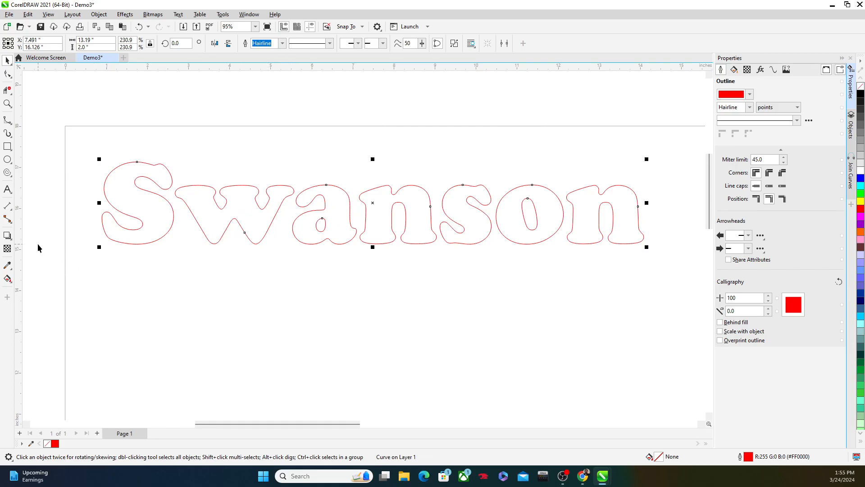
Add a parallel dimension for the height of the lowercase w
left_click(12, 211)
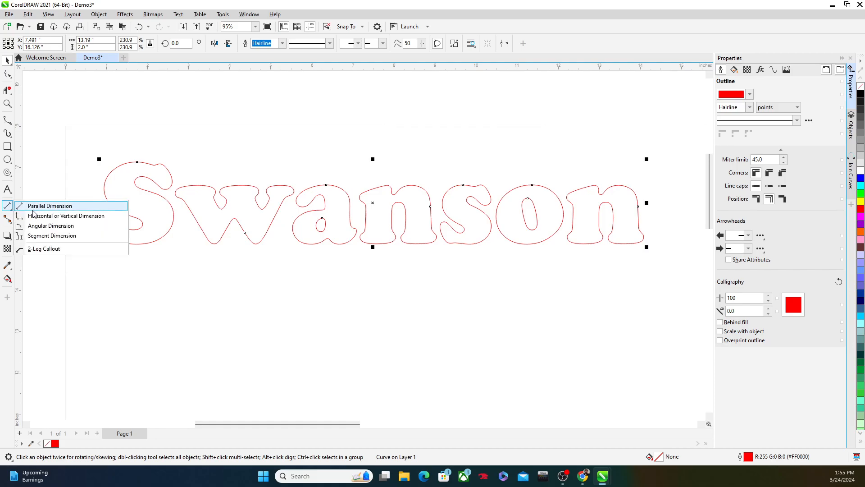
left_click(33, 209)
scroll(318, 240, "up", 3)
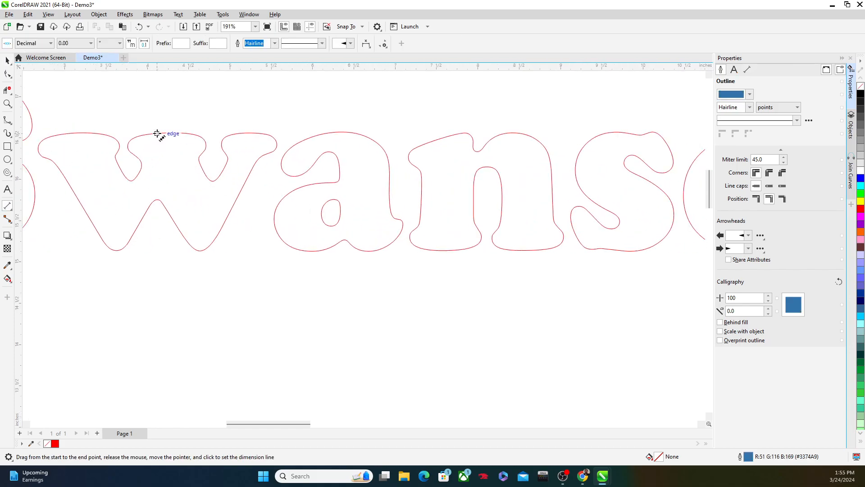
left_click_drag(160, 134, 162, 251)
left_click(161, 251)
scroll(163, 200, "up", 5)
scroll(163, 200, "down", 6)
scroll(162, 200, "down", 2)
left_click_drag(74, 182, 194, 185)
scroll(193, 186, "up", 1)
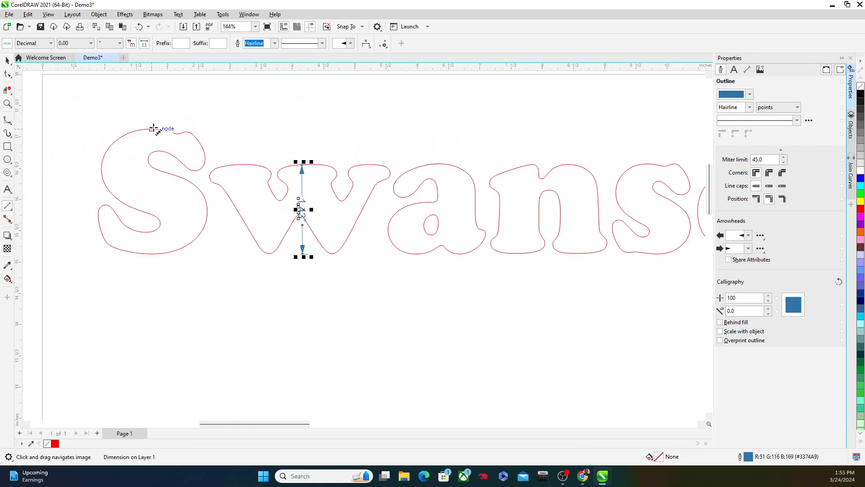
Dimension the height of the capital S, placing the dimension beside the letter, and delete that dimension
left_click_drag(154, 129, 151, 254)
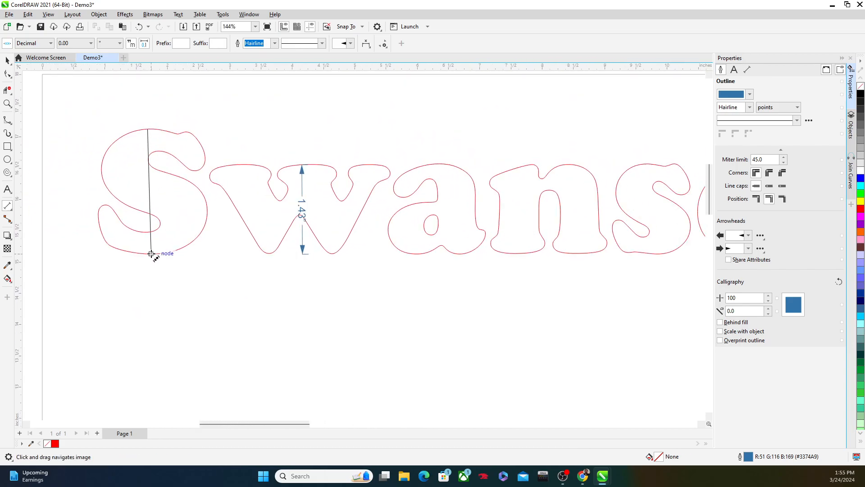
left_click(71, 188)
scroll(67, 192, "up", 4)
scroll(158, 216, "down", 6)
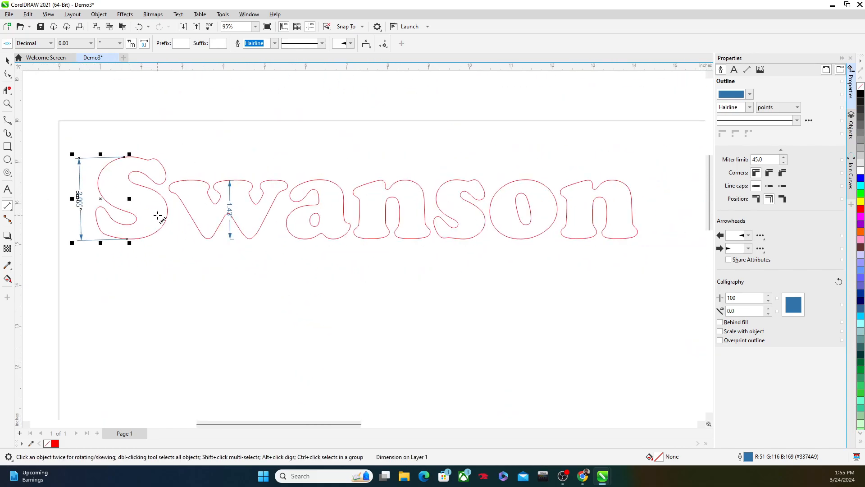
key("Delete")
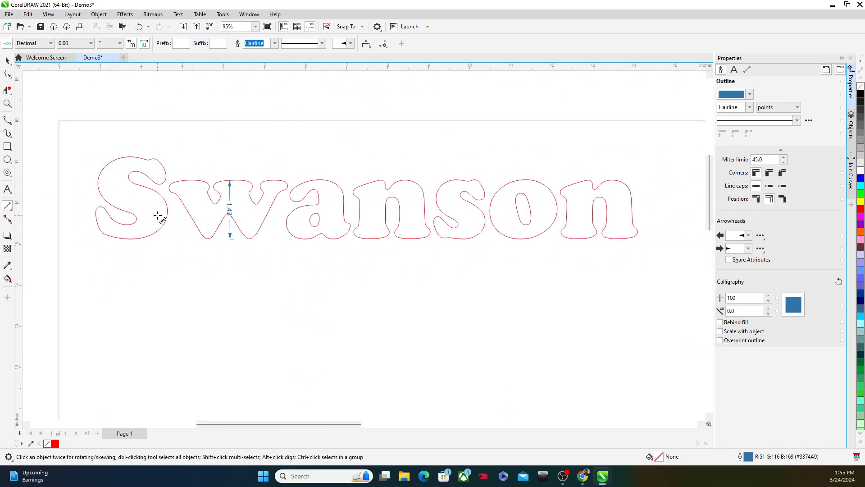
Select the dimension on the lowercase w and delete it
left_click(8, 60)
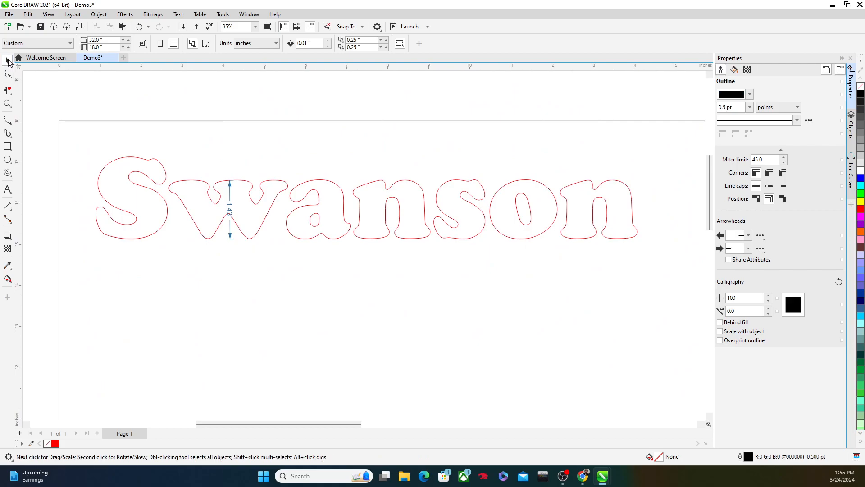
left_click(229, 209)
left_click(230, 210)
scroll(230, 235, "up", 3)
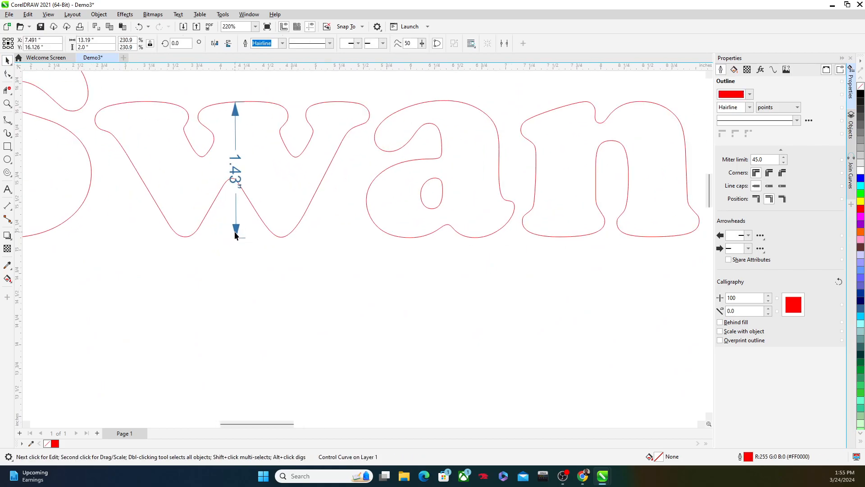
left_click(234, 239)
scroll(235, 232, "up", 4)
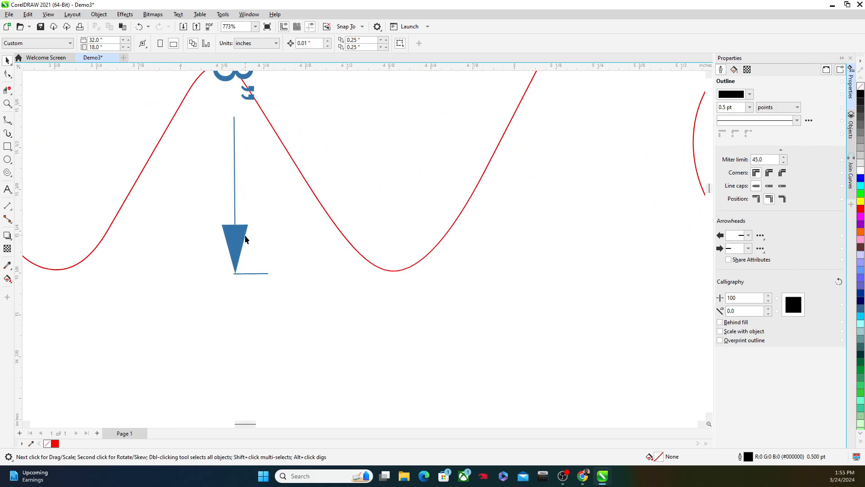
scroll(244, 242, "down", 1)
scroll(229, 124, "up", 3)
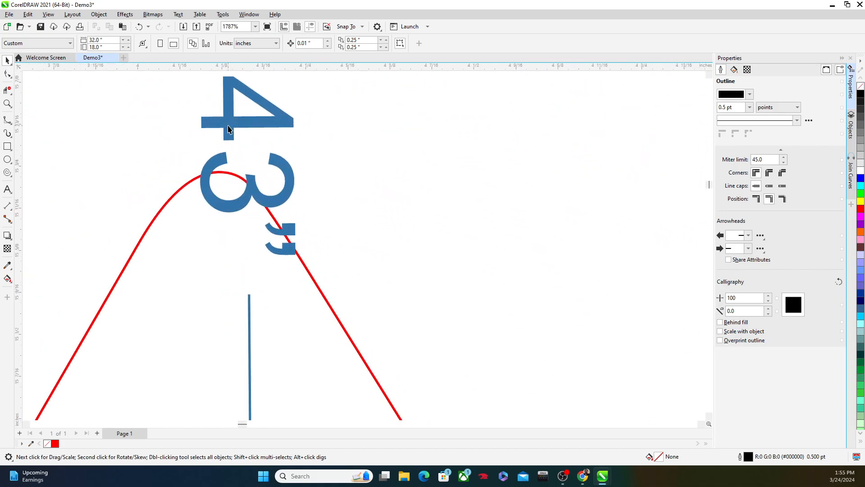
left_click(229, 125)
key("Delete")
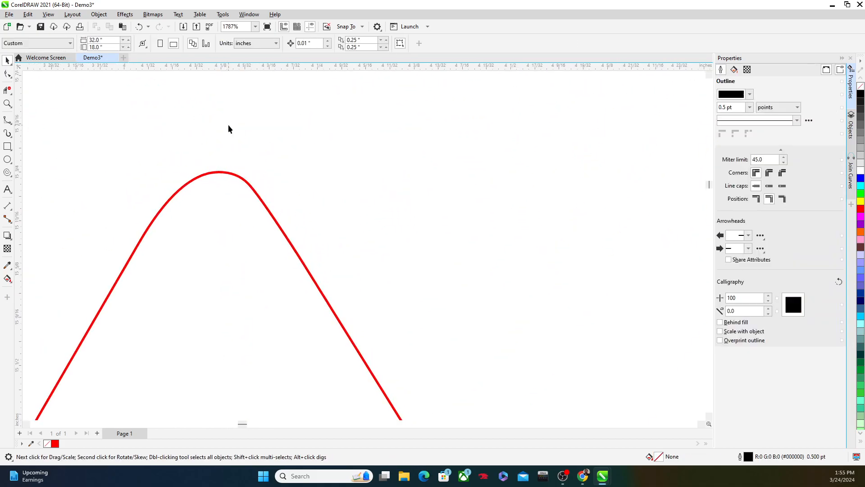
Start a new artistic text below the outlined surname and set its font to adelia
scroll(228, 125, "down", 6)
scroll(234, 160, "down", 2)
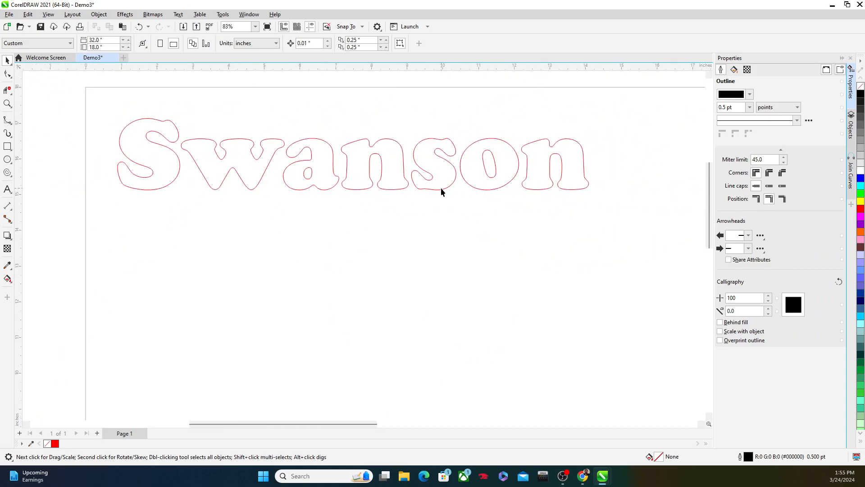
scroll(440, 187, "down", 1)
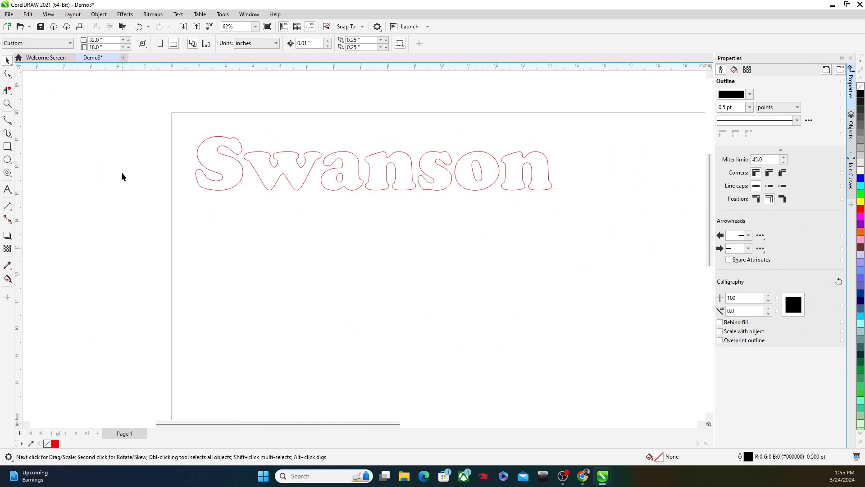
left_click(7, 189)
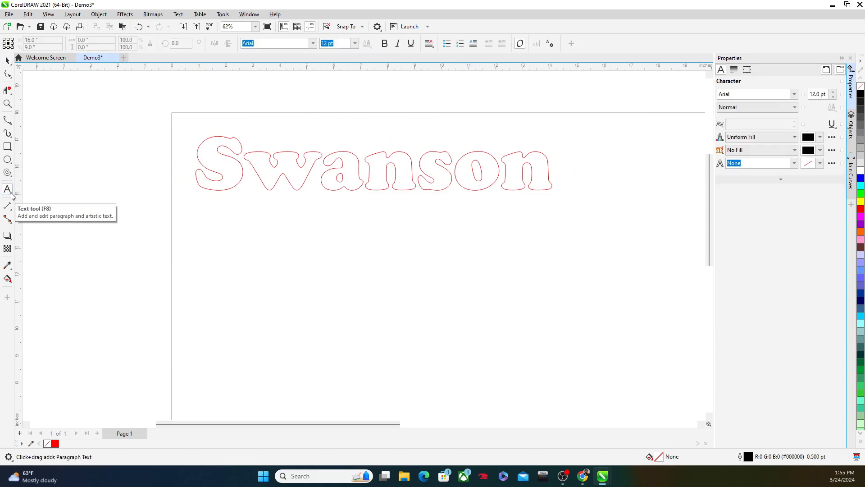
left_click(246, 249)
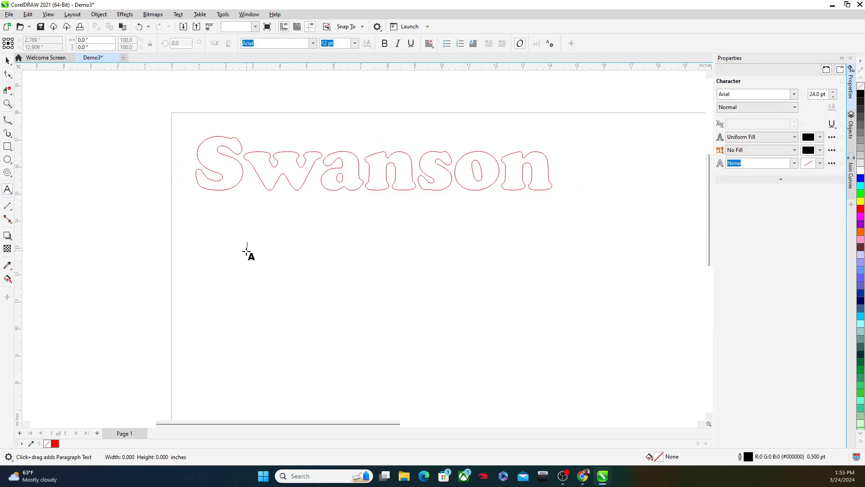
left_click(314, 45)
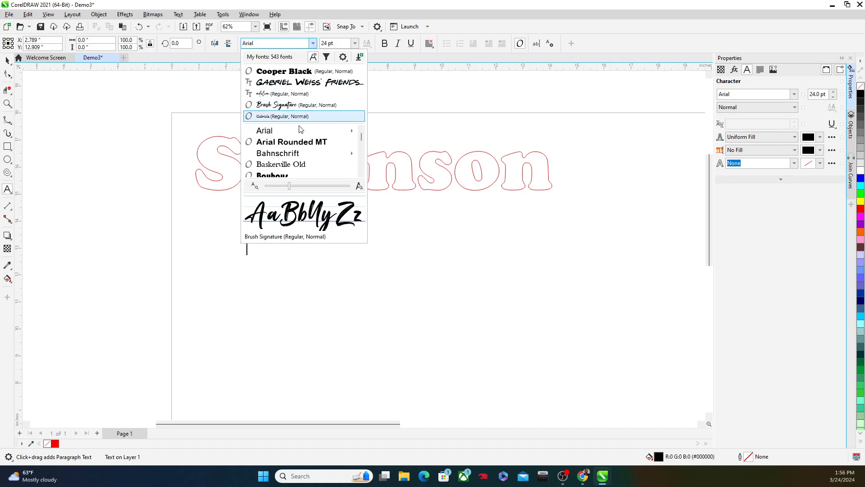
scroll(299, 142, "down", 10)
scroll(301, 144, "down", 8)
scroll(299, 144, "up", 2)
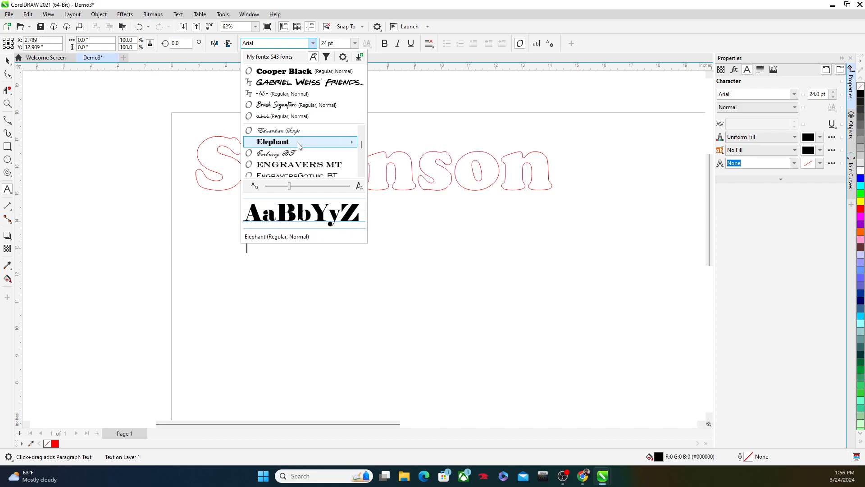
scroll(293, 151, "down", 4)
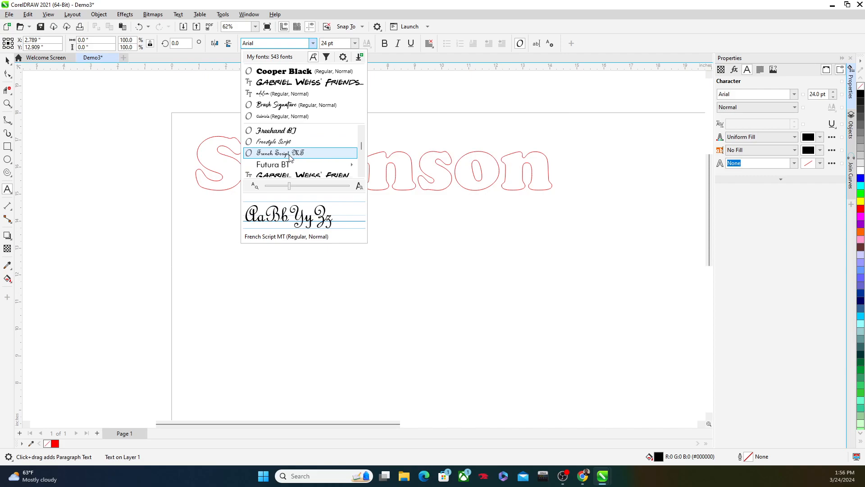
scroll(292, 157, "down", 2)
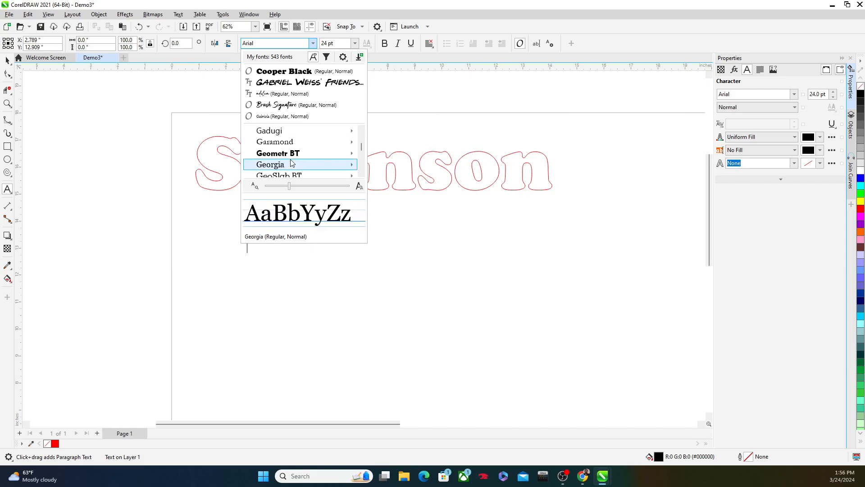
scroll(292, 163, "down", 6)
scroll(291, 162, "down", 4)
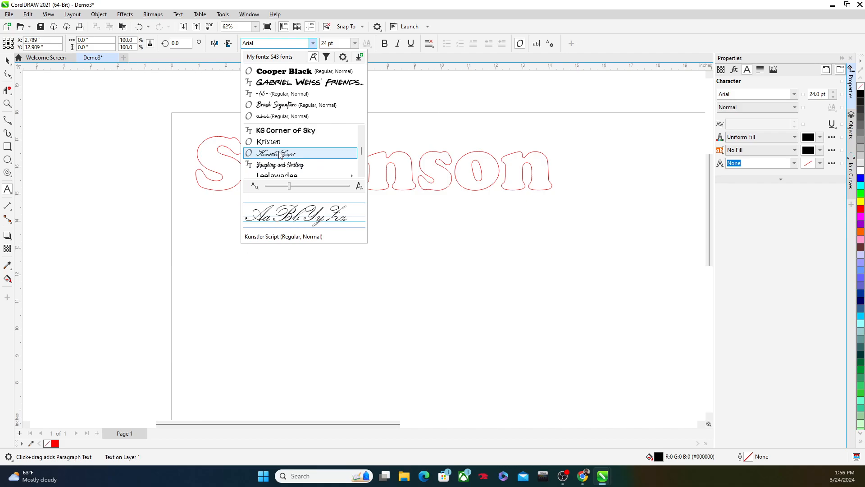
left_click(266, 94)
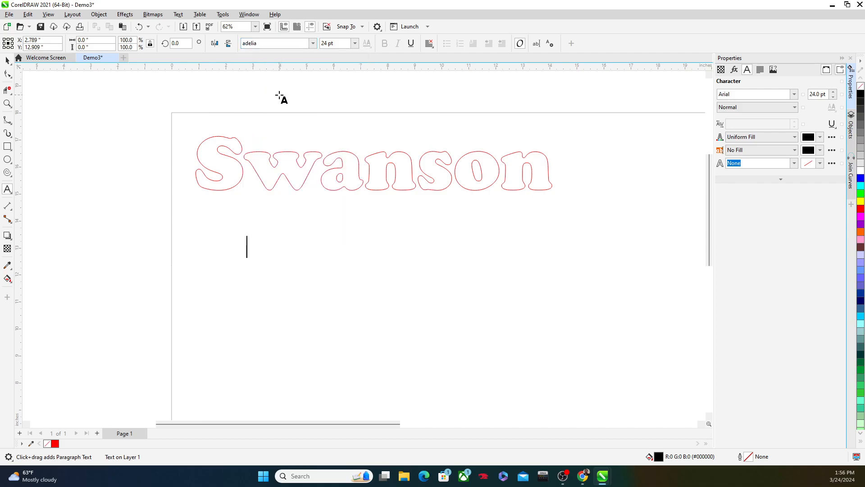
Enter the surname at a font size of 150 pt and position it directly beneath the outlined lettering
left_click(355, 42)
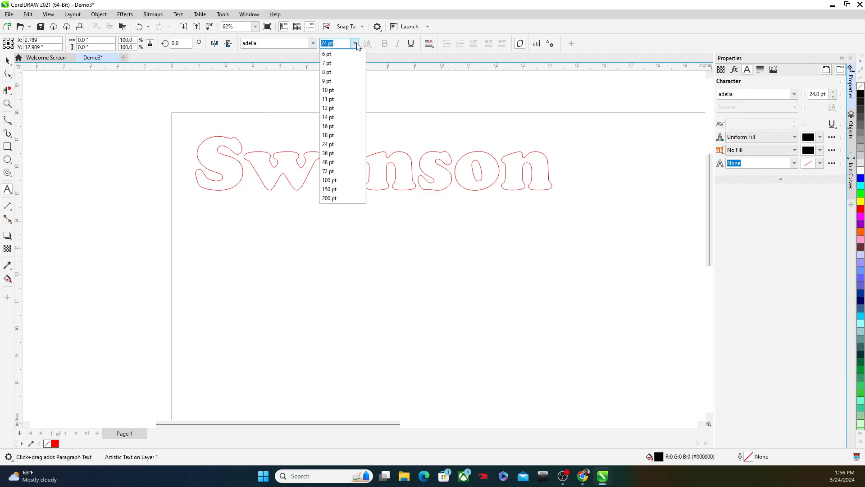
left_click(341, 190)
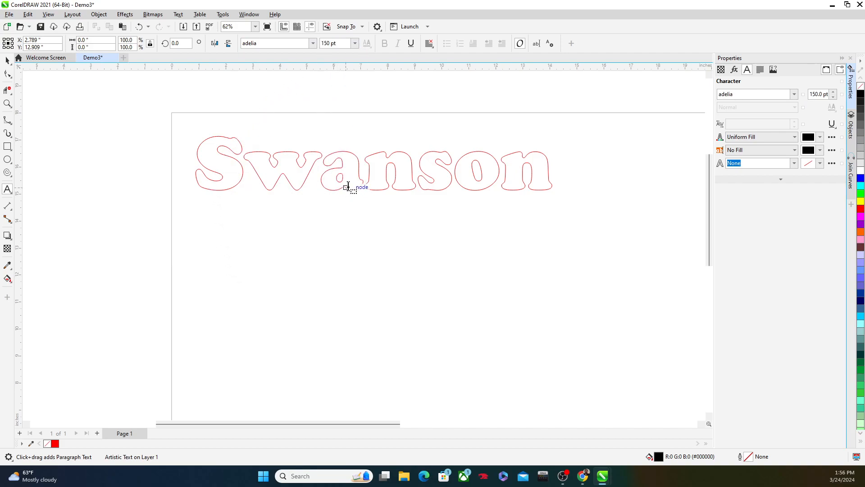
type("Swanson")
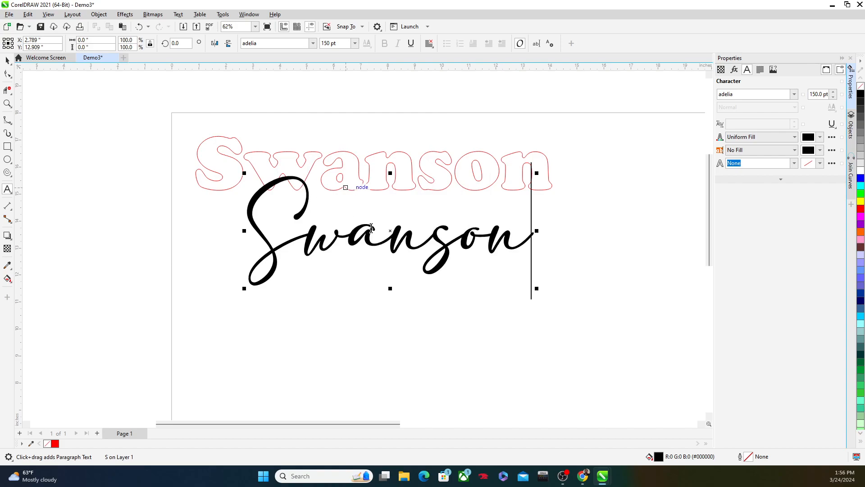
left_click_drag(391, 230, 355, 265)
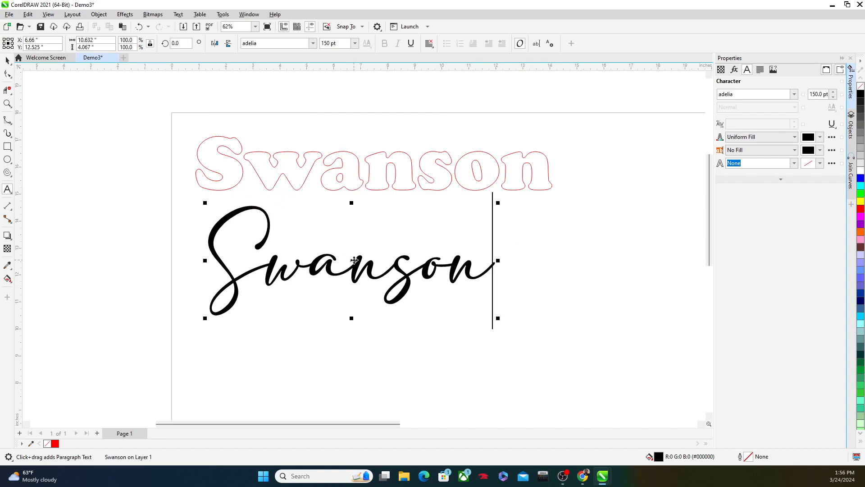
Select the script surname as a text object and convert it to curves
double_click(355, 266)
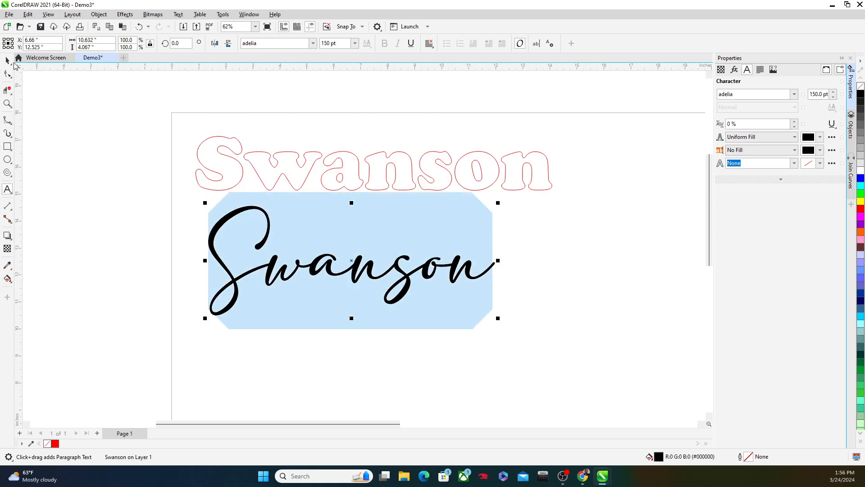
left_click(8, 61)
left_click(87, 169)
left_click(266, 268)
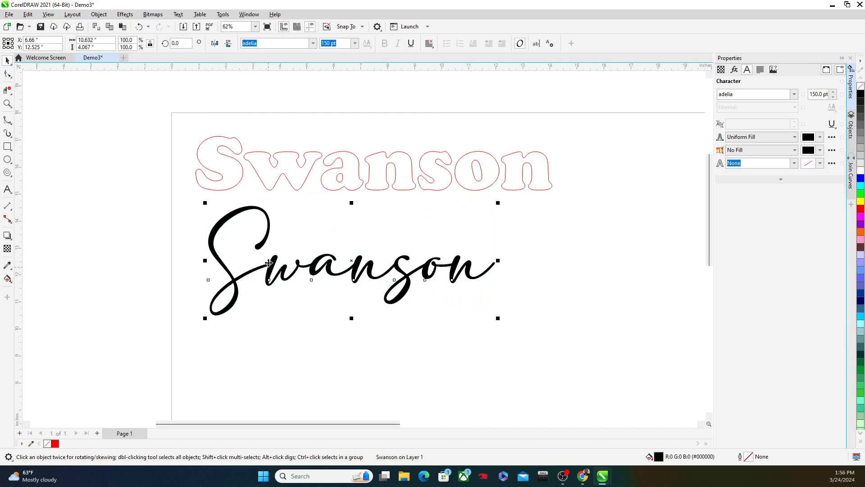
left_click(98, 14)
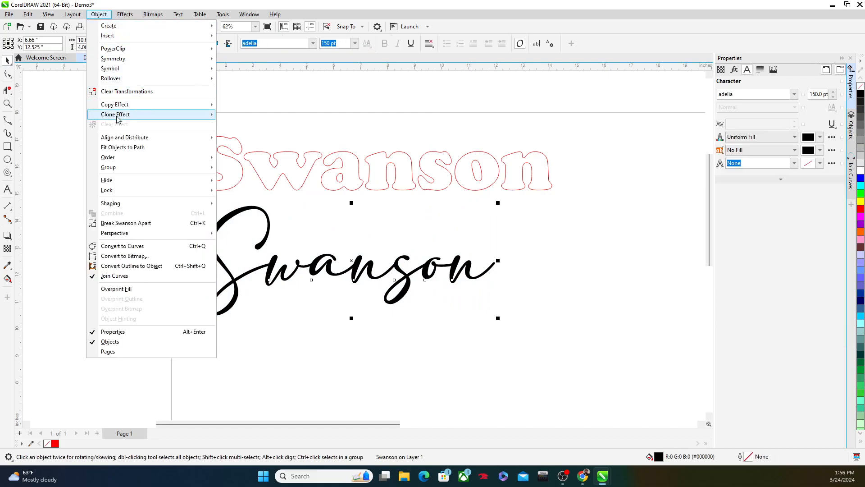
left_click(120, 246)
Remove the fill from the script surname's curves and give them a hairline outline
left_click(734, 70)
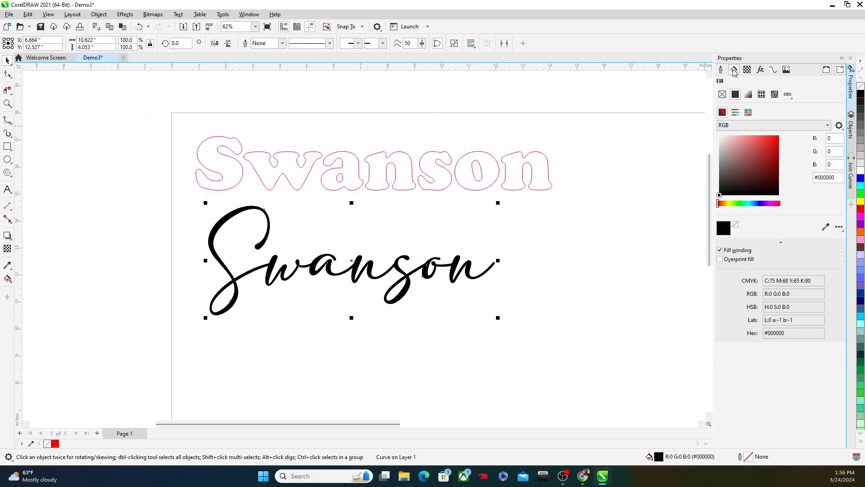
left_click(723, 94)
left_click(721, 70)
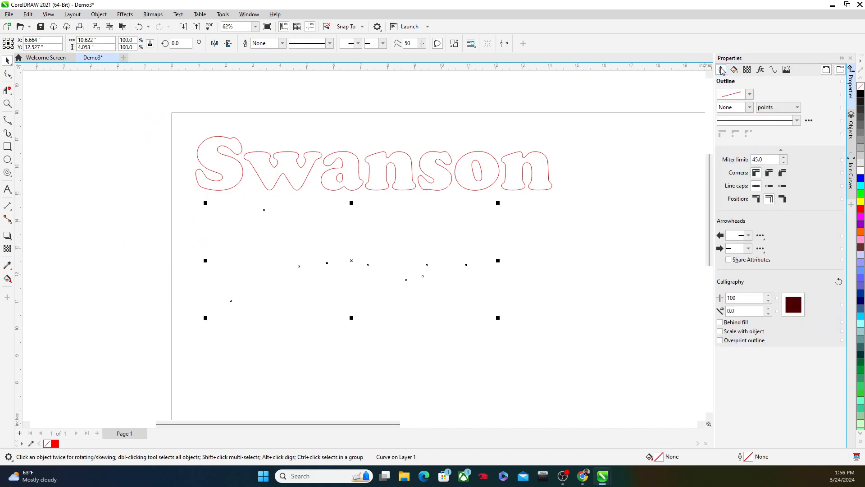
left_click(749, 106)
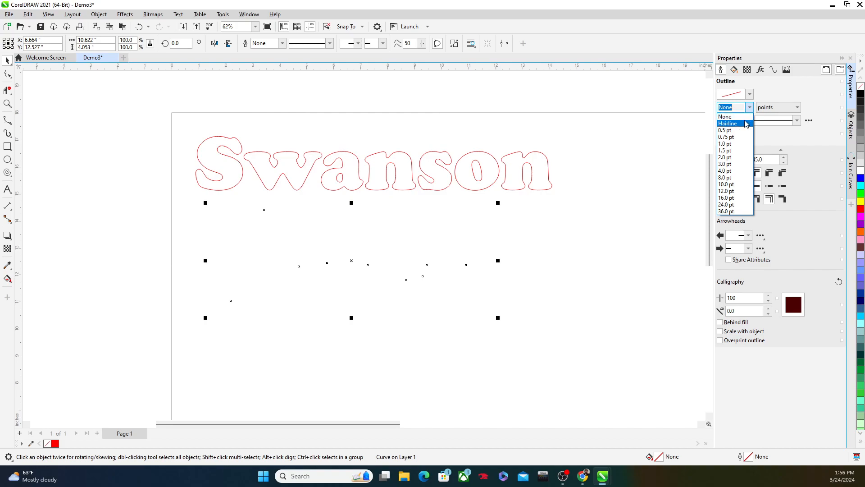
left_click(748, 118)
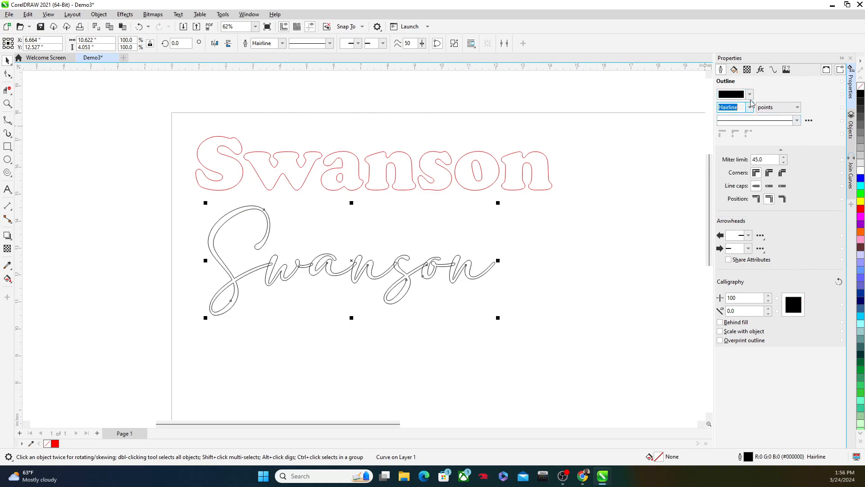
Set the script surname's outline colour to RGB 255, 0, 0 and deselect the curves
left_click(749, 94)
left_click(808, 139)
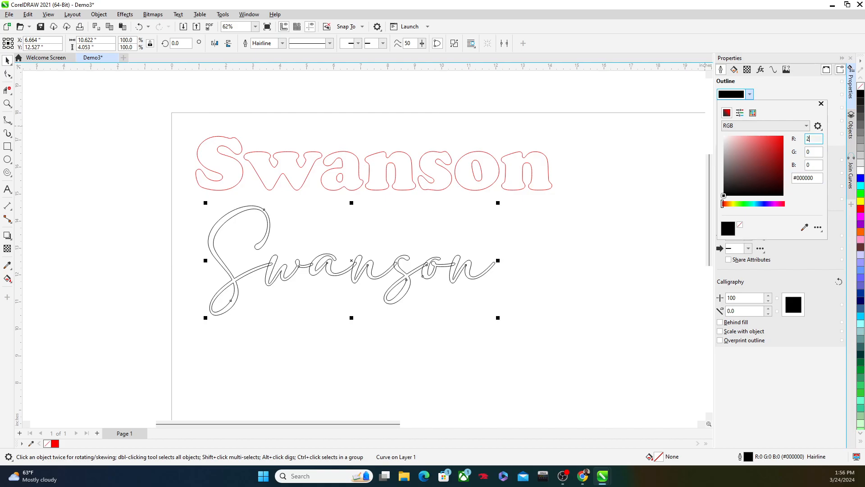
type("255")
key("Return")
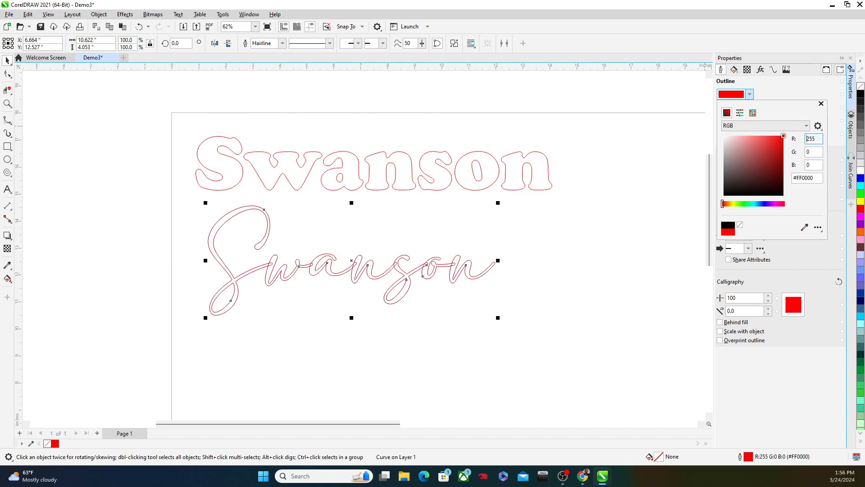
left_click(119, 138)
left_click(407, 333)
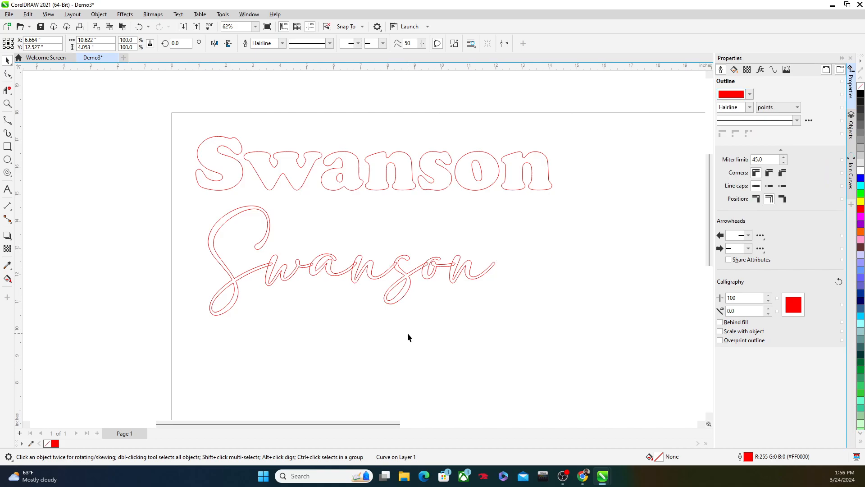
Examine the script lettering up close for outlines that overlap where neighbouring letters join
scroll(312, 281, "up", 1)
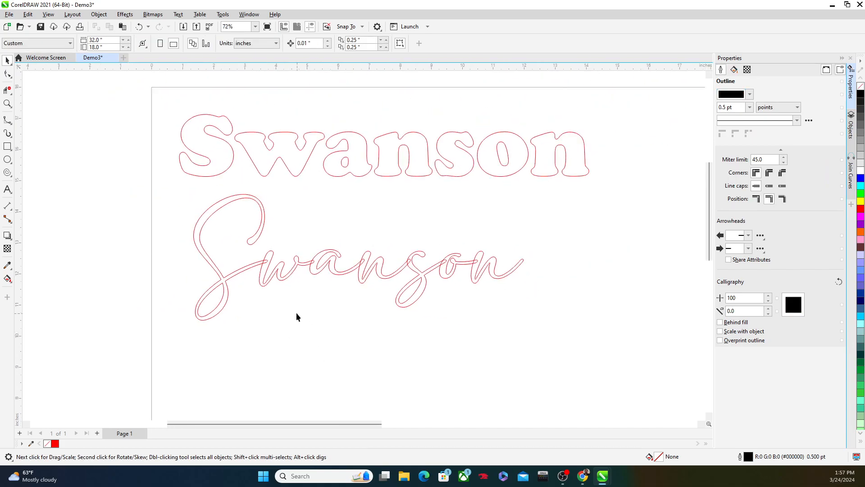
scroll(267, 282, "up", 18)
scroll(256, 219, "down", 3)
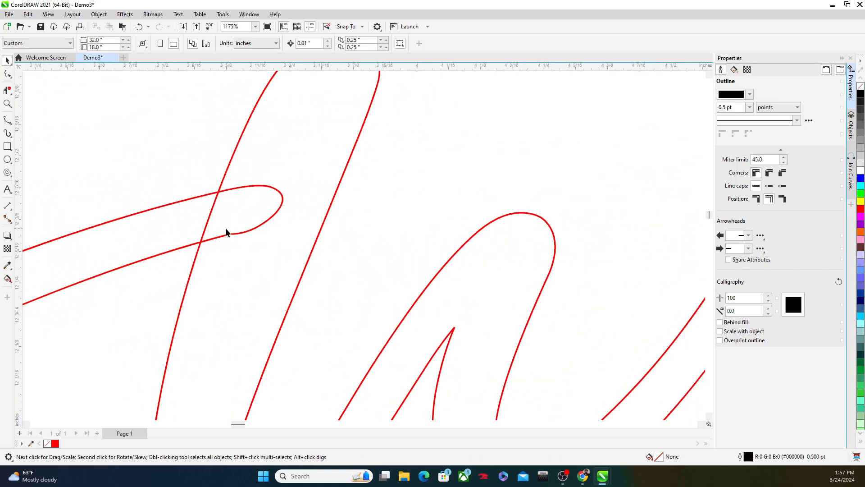
scroll(168, 307, "down", 8)
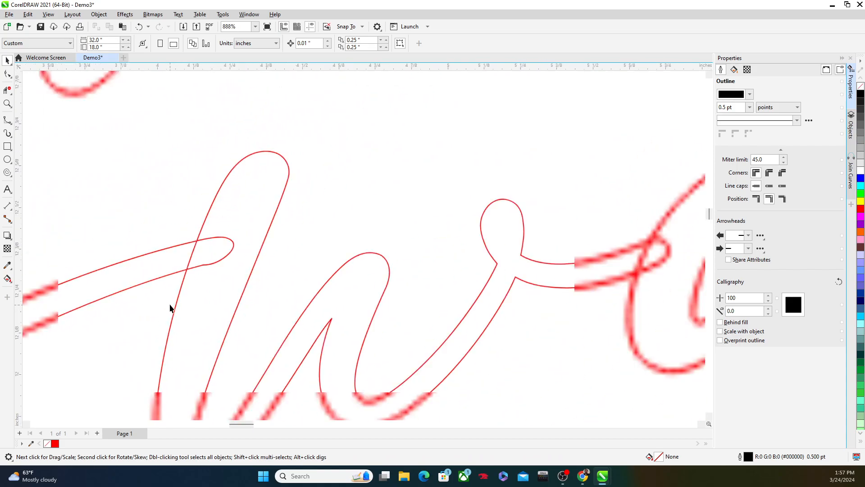
scroll(156, 338, "up", 1)
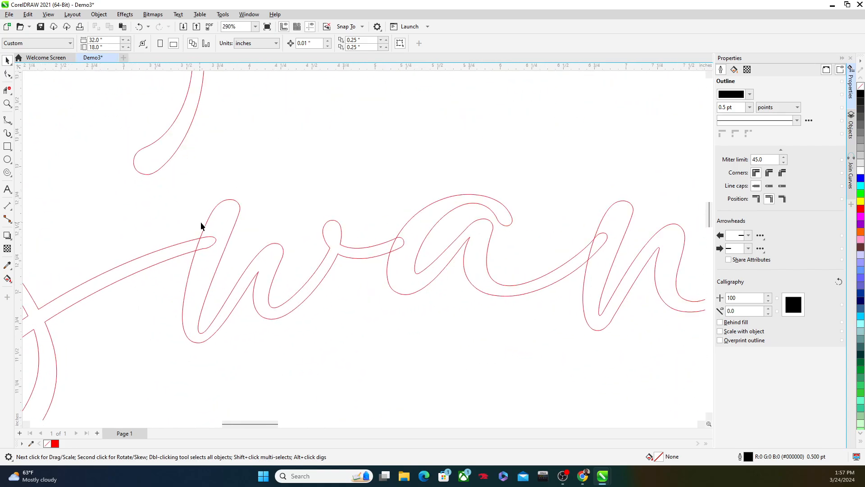
scroll(183, 247, "up", 10)
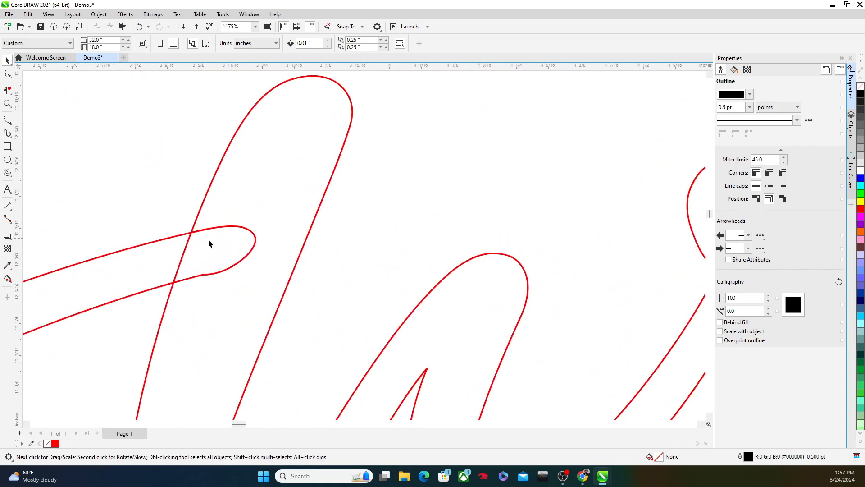
scroll(197, 387, "down", 8)
scroll(168, 350, "up", 4)
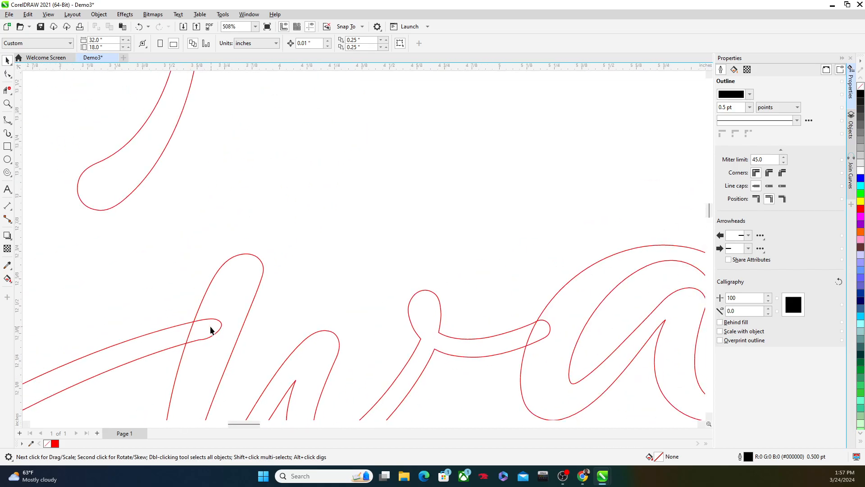
scroll(199, 331, "down", 4)
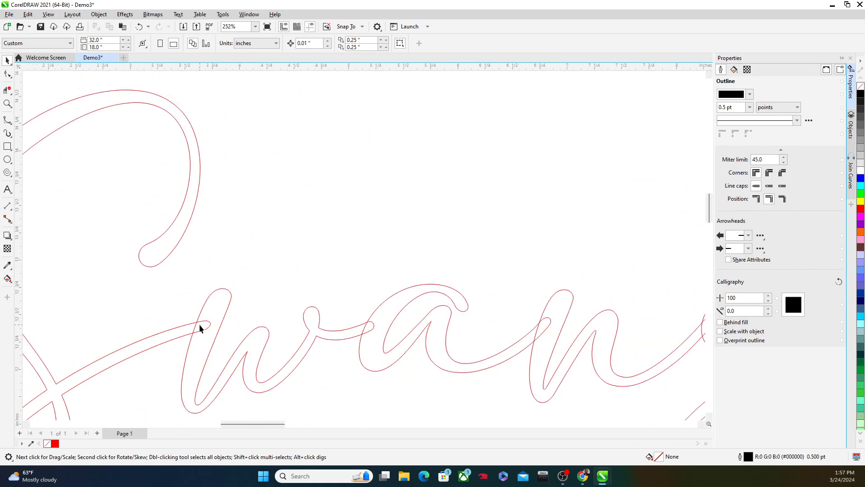
scroll(200, 328, "up", 3)
scroll(473, 338, "down", 3)
scroll(499, 329, "up", 3)
scroll(471, 329, "down", 5)
left_click_drag(558, 274, 475, 202)
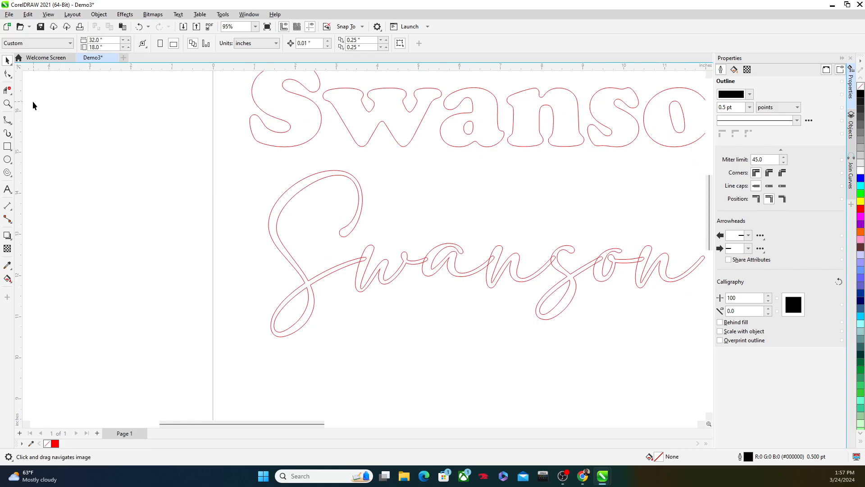
Remove the overlapping segments where the script S joins the w with the Virtual Segment Delete tool
left_click(11, 95)
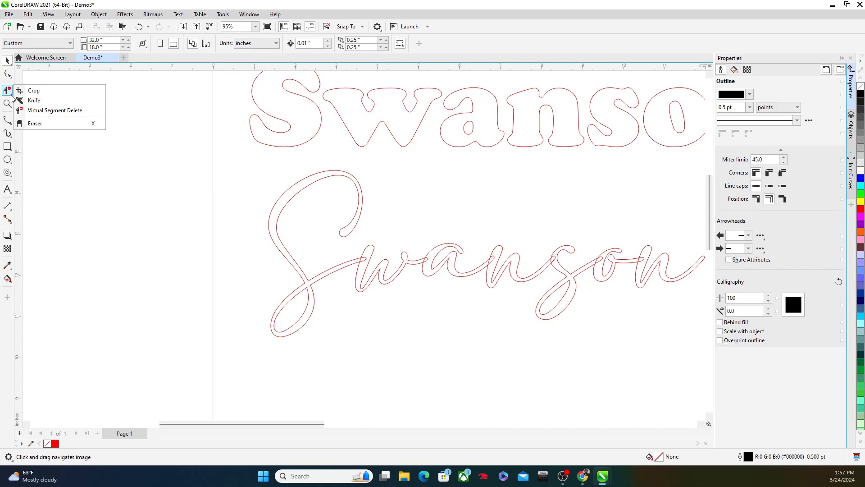
left_click(50, 110)
scroll(343, 256, "up", 8)
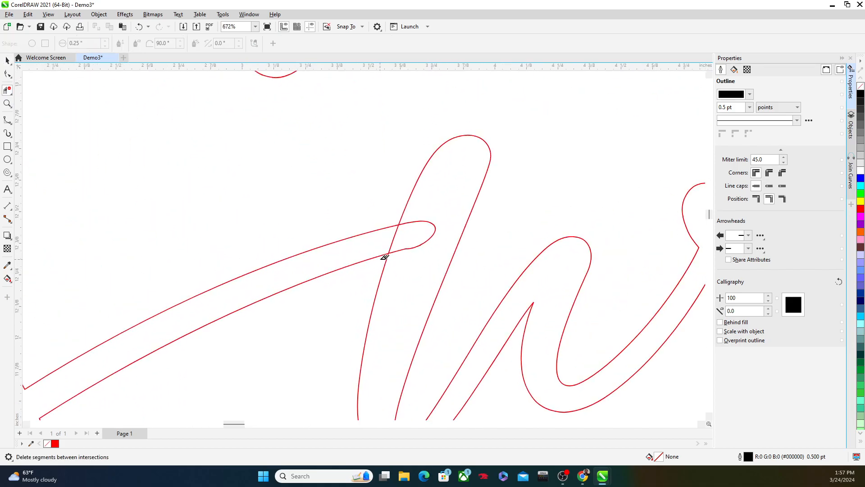
scroll(457, 225, "down", 6)
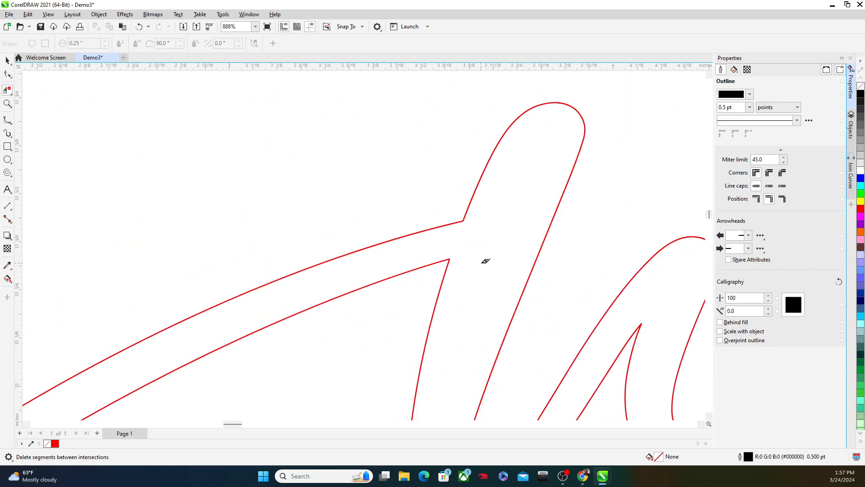
Delete the overlapping segments at the script w–a and a–n joins
left_click_drag(534, 258, 350, 171)
scroll(350, 169, "down", 2)
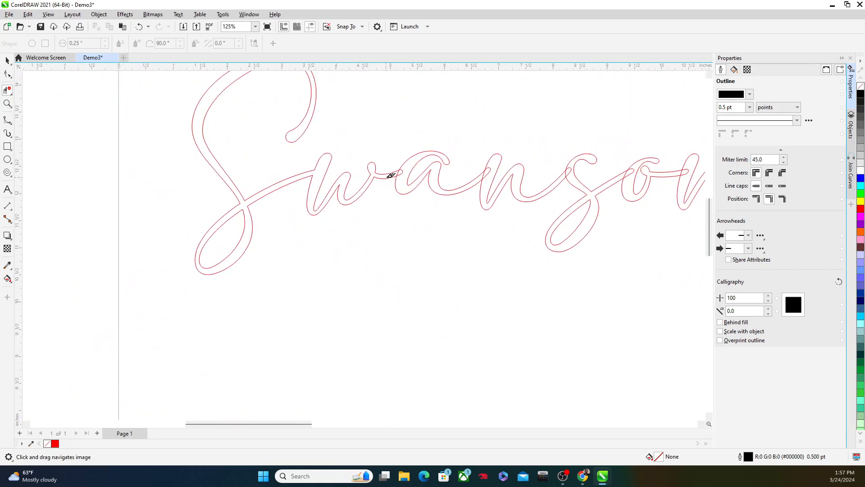
scroll(392, 171, "up", 6)
scroll(479, 214, "down", 7)
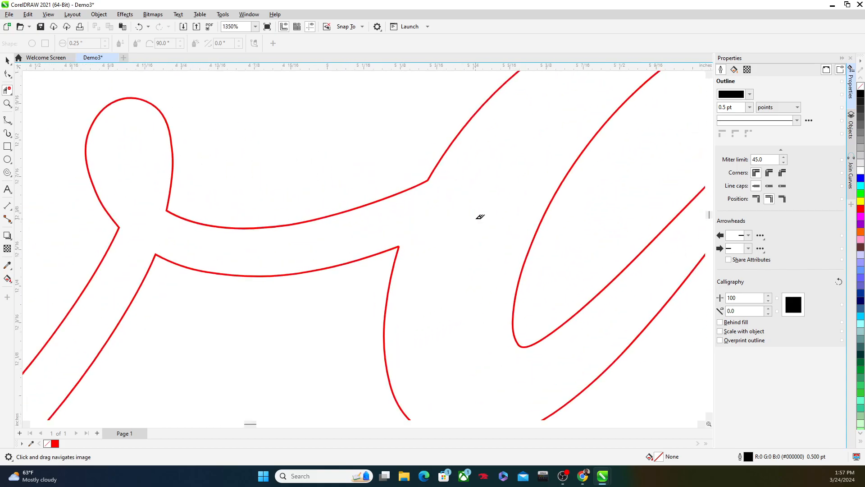
left_click_drag(498, 245, 307, 261)
scroll(311, 257, "up", 4)
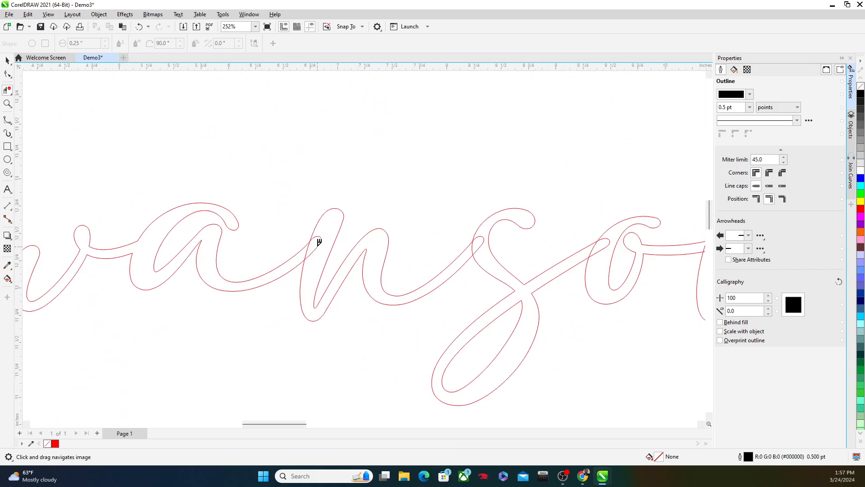
scroll(325, 259, "down", 2)
Delete the overlapping segments at the script n–s and s–o joins
scroll(440, 271, "up", 5)
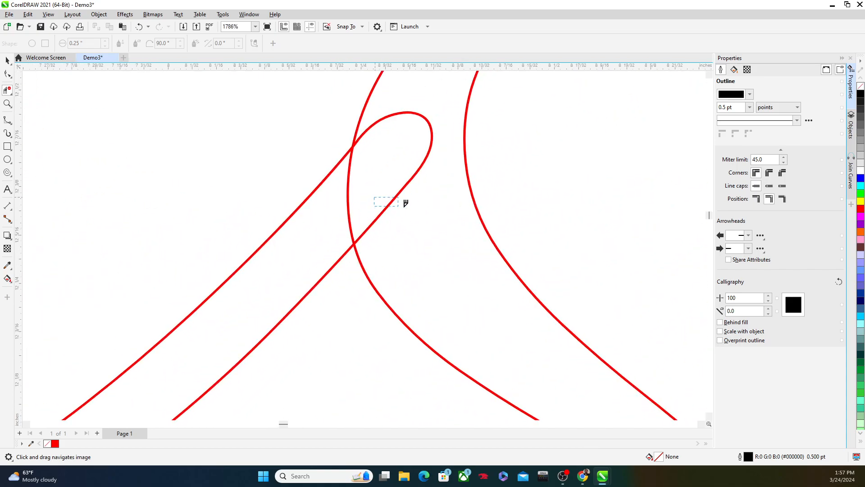
scroll(401, 202, "down", 6)
scroll(384, 256, "up", 1)
scroll(383, 256, "up", 3)
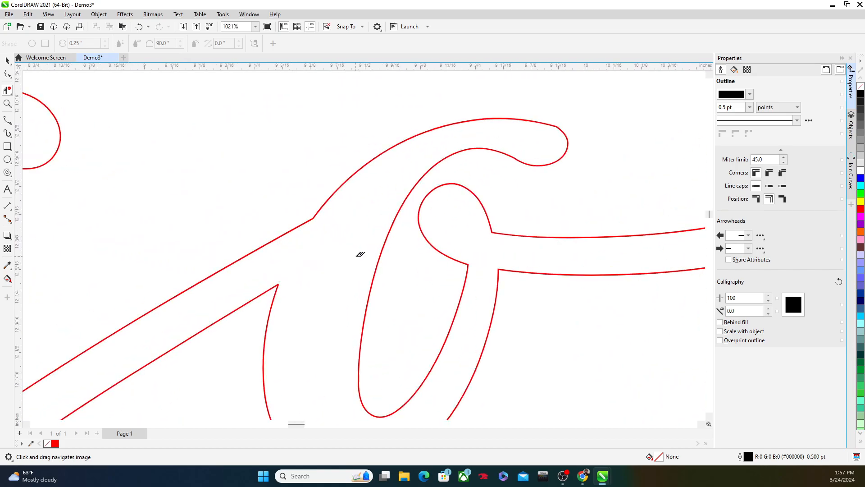
Delete the overlapping segments where the script o joins the final n
scroll(349, 257, "down", 2)
scroll(511, 261, "up", 4)
scroll(545, 220, "down", 4)
left_click_drag(574, 245, 351, 218)
scroll(353, 219, "up", 1)
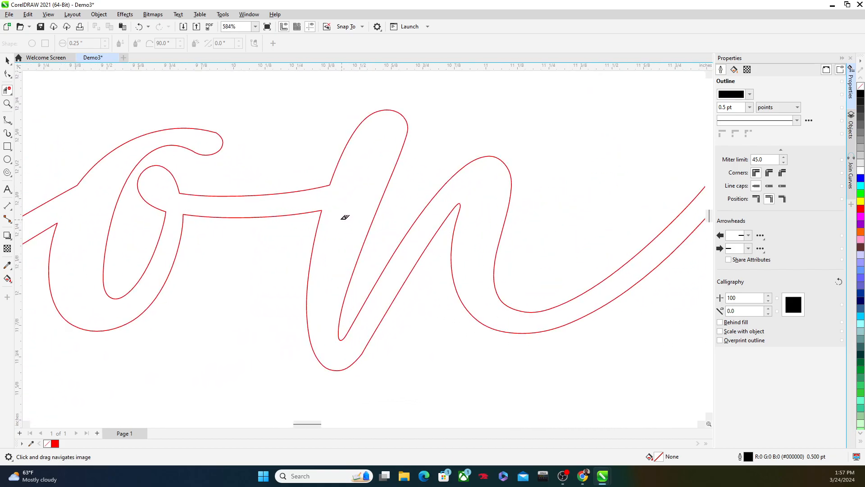
Restore the o's connecting tail inside the final n, try deleting that tail segment again, and undo the deletion
scroll(350, 221, "up", 3)
scroll(364, 191, "down", 1)
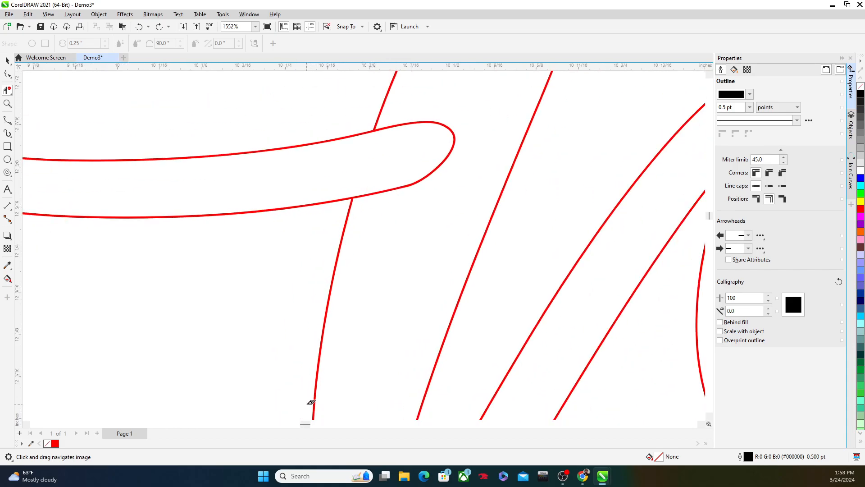
scroll(364, 199, "up", 2)
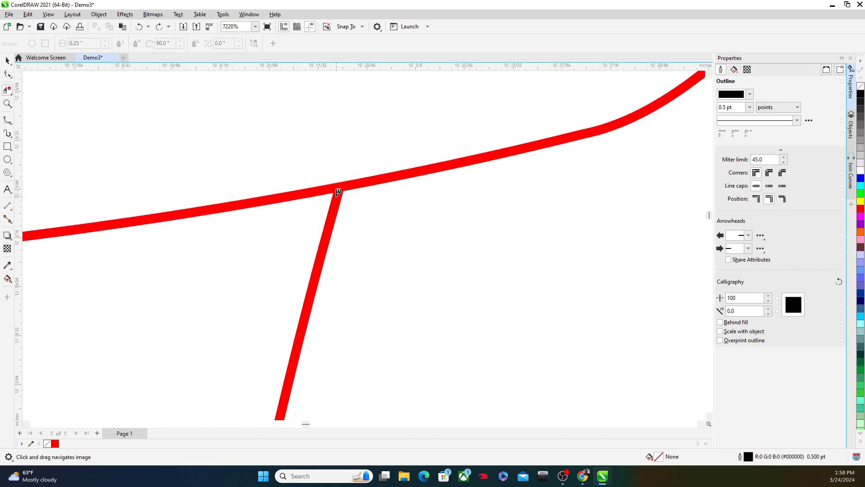
scroll(361, 199, "down", 1)
scroll(361, 199, "down", 2)
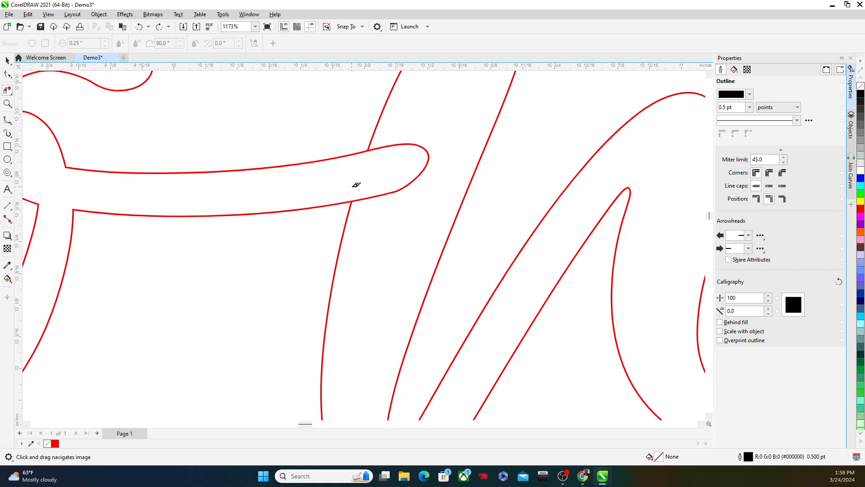
scroll(352, 196, "up", 1)
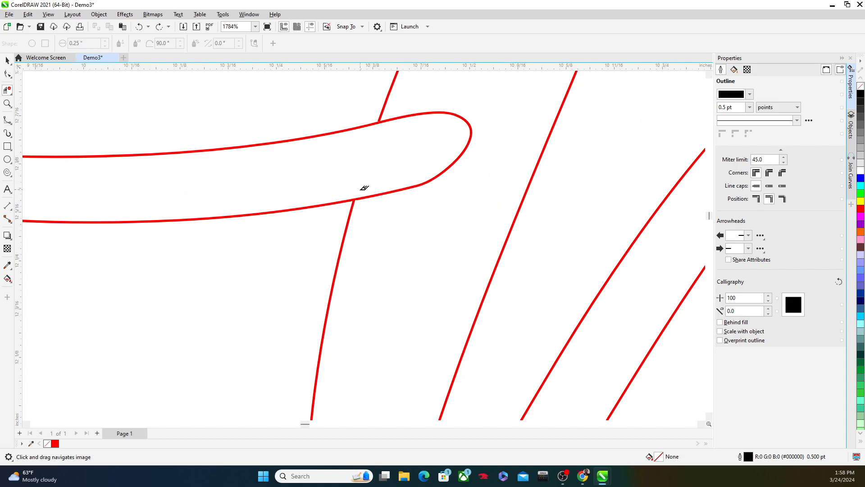
left_click(396, 189)
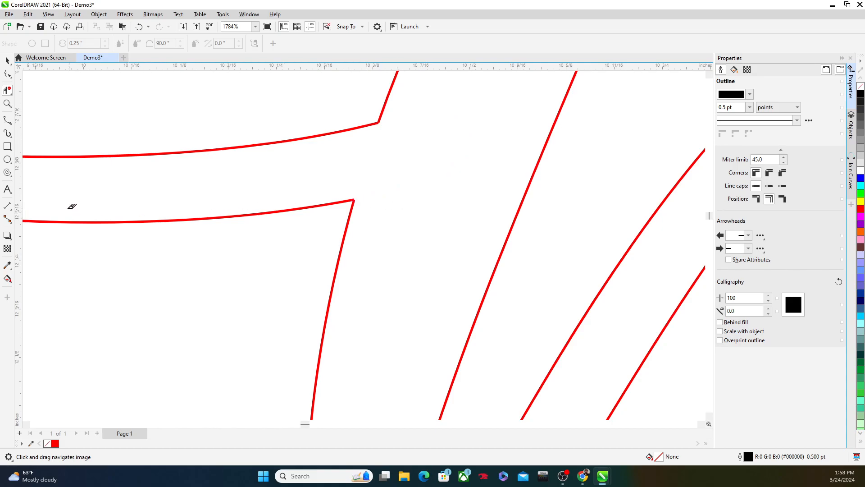
key("ctrl+z")
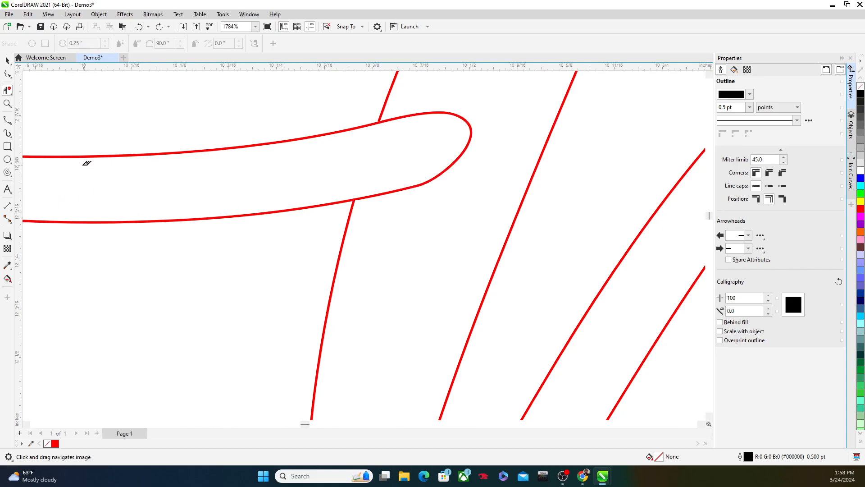
Draw a nearly vertical straight line about 0.055" long across the lower edge of the o's tail where it meets the final n's stem
left_click(7, 120)
left_click(23, 130)
scroll(317, 198, "up", 2)
left_click_drag(383, 174, 388, 260)
Remove the o's tail segment inside the final n with Virtual Segment Delete, using the short line as the cutting boundary
left_click(4, 92)
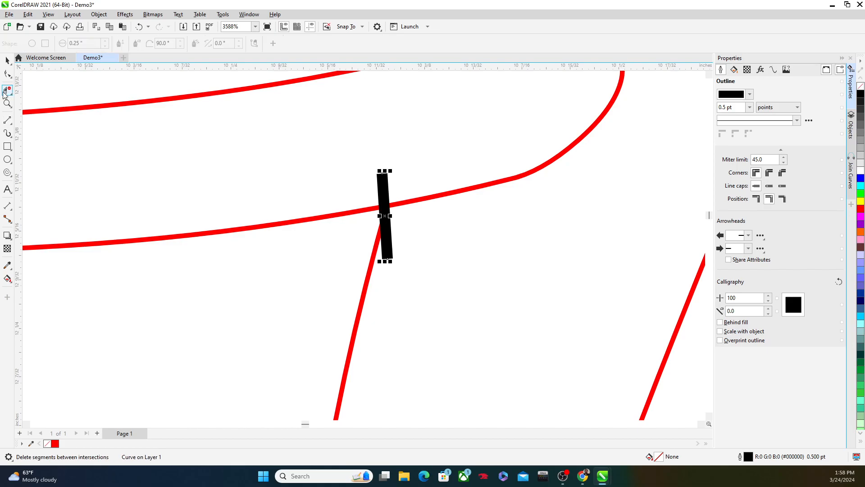
left_click_drag(461, 172, 477, 220)
scroll(476, 228, "down", 2)
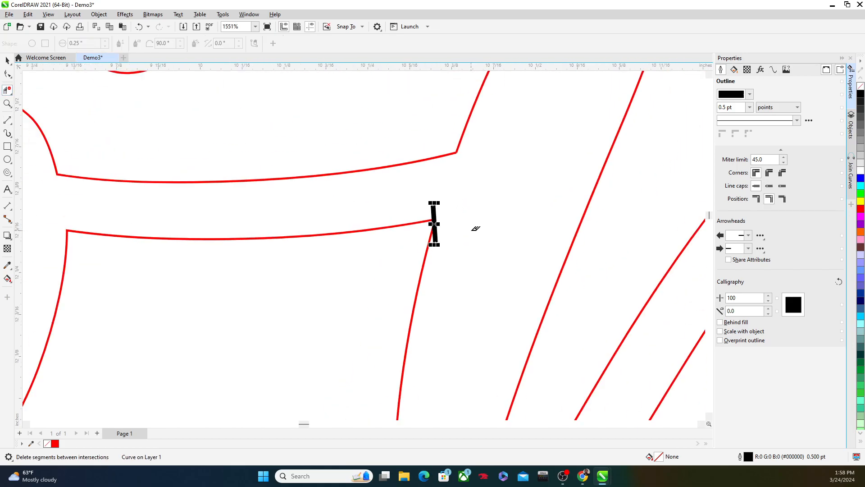
Select the short black helper line at the o–n join and delete it
left_click(8, 61)
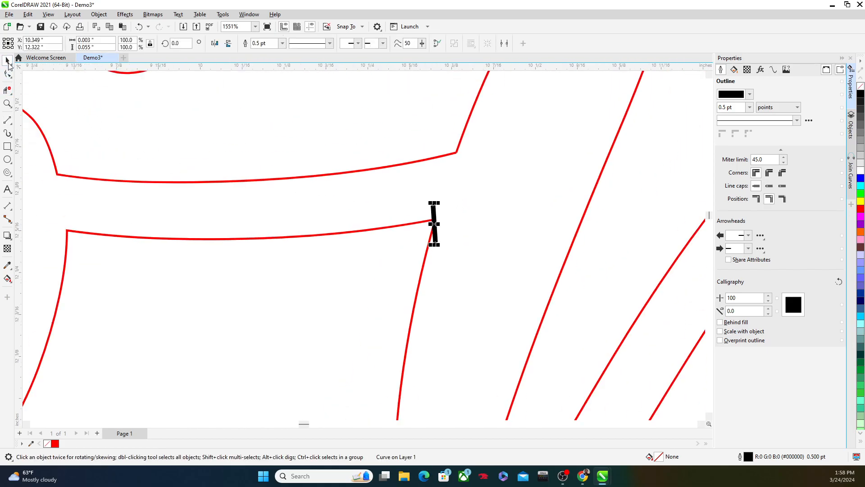
left_click(433, 210)
key("Escape")
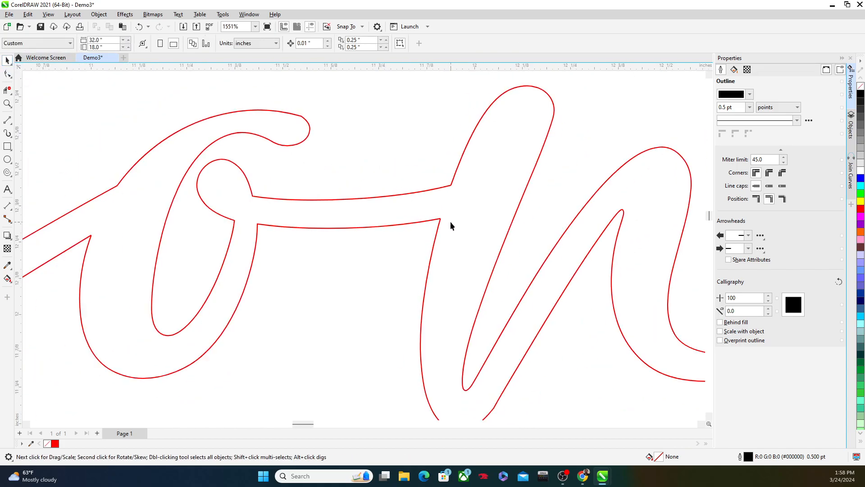
scroll(450, 221, "down", 7)
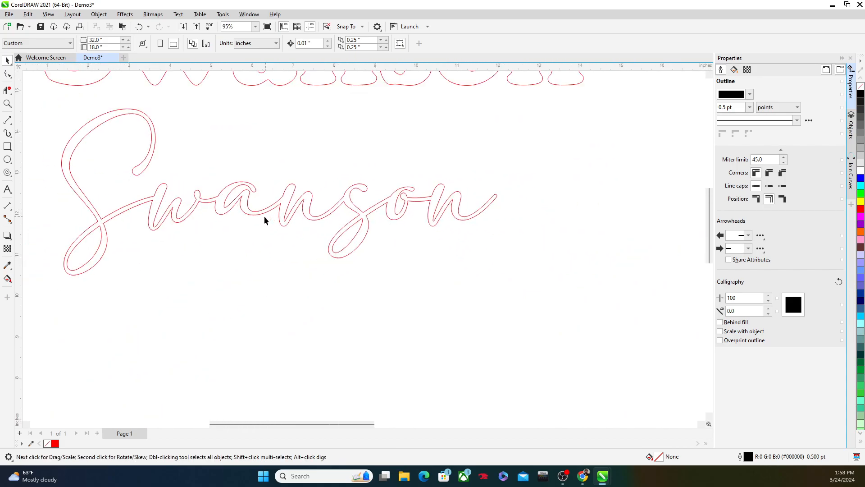
Test the script lettering for open gaps by giving it a uniform black fill, and remove the fill again
left_click_drag(280, 204, 281, 232)
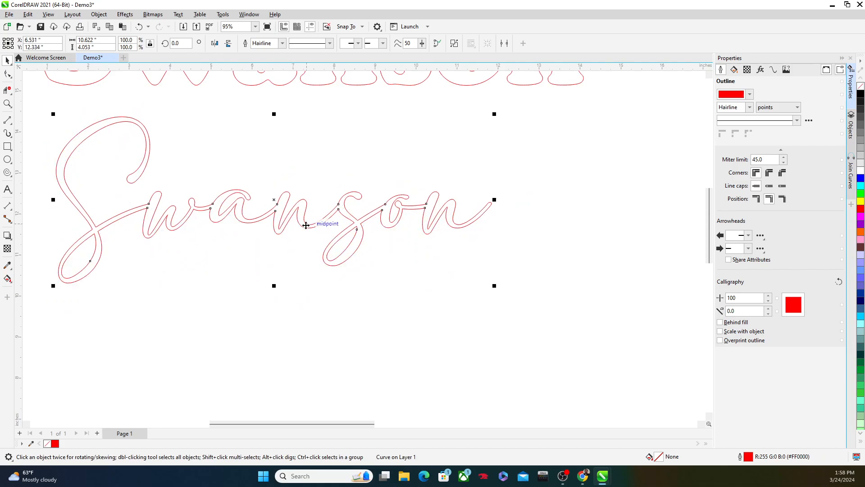
left_click(733, 71)
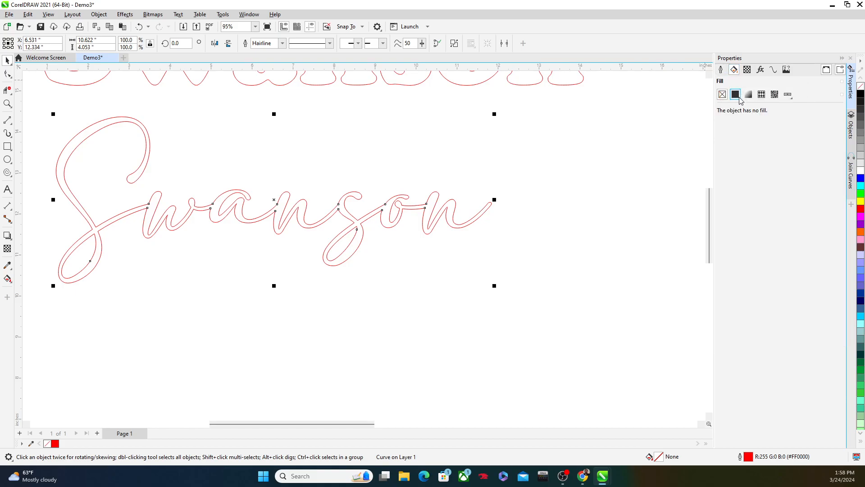
left_click(735, 94)
scroll(222, 228, "up", 2)
scroll(222, 228, "down", 2)
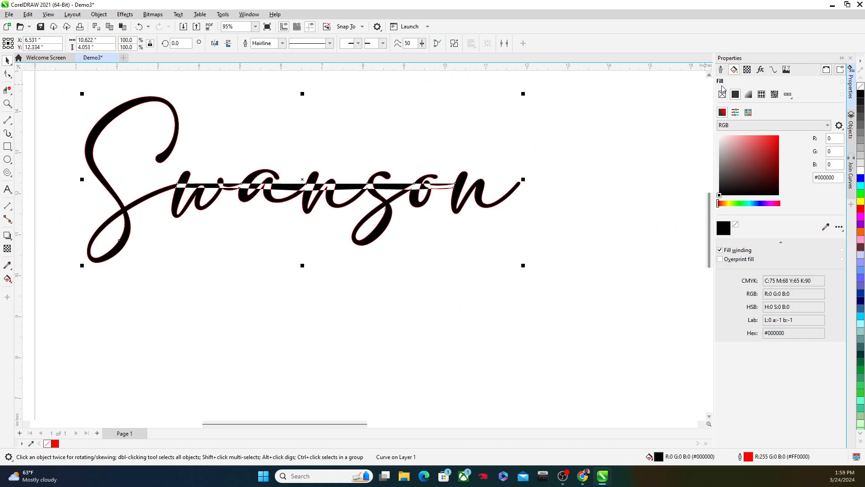
left_click(723, 94)
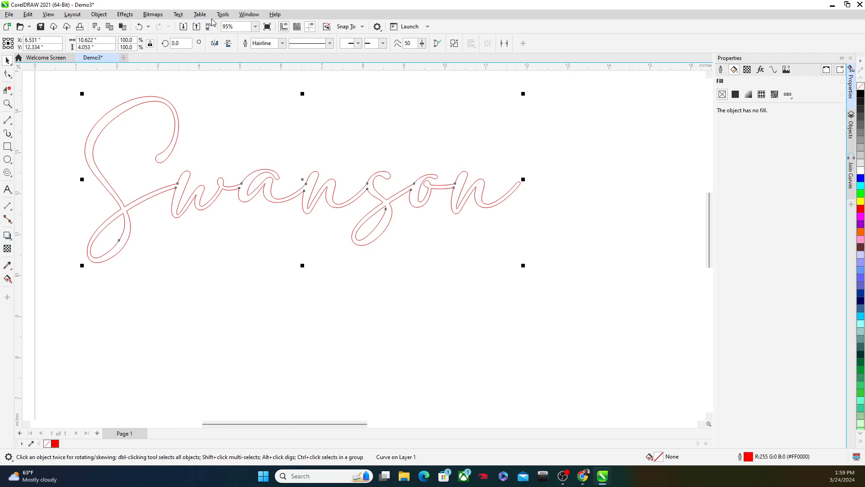
Bring up the Join Curves options for the selected script lettering
left_click(249, 15)
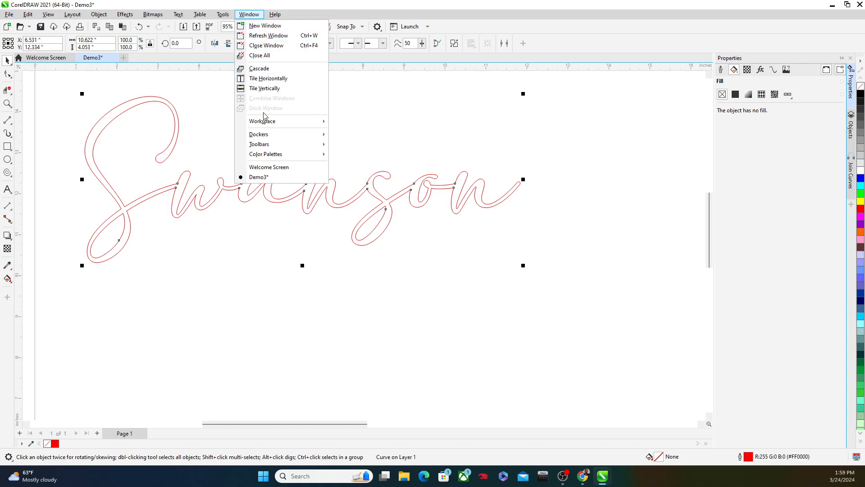
mouse_move(265, 136)
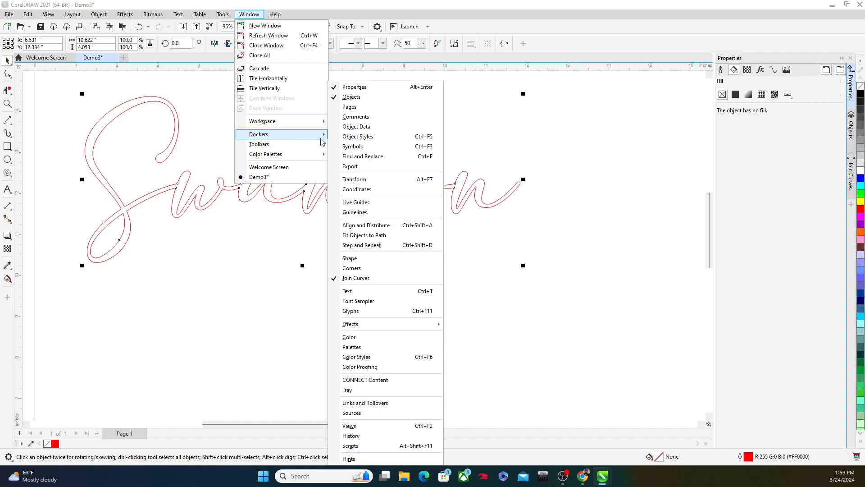
left_click(356, 279)
left_click(249, 14)
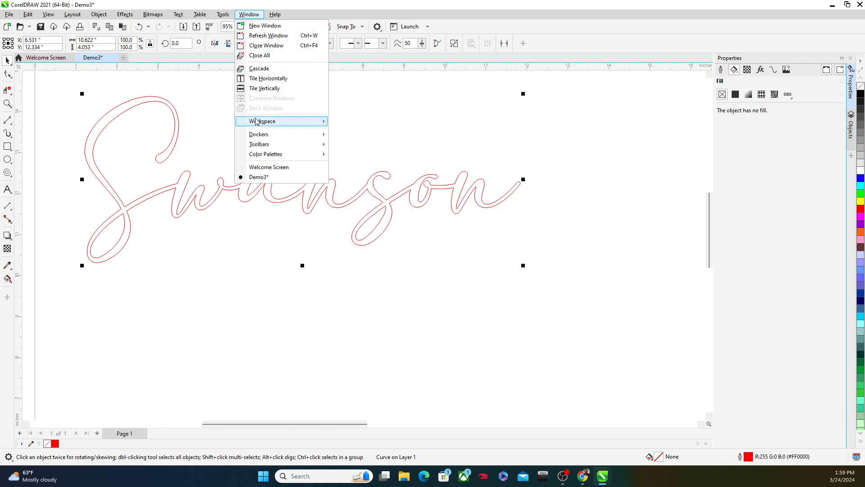
mouse_move(263, 135)
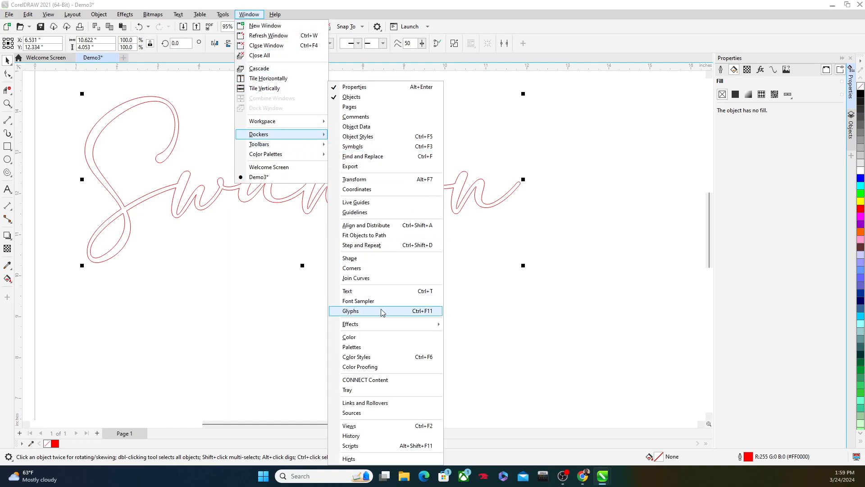
left_click(372, 281)
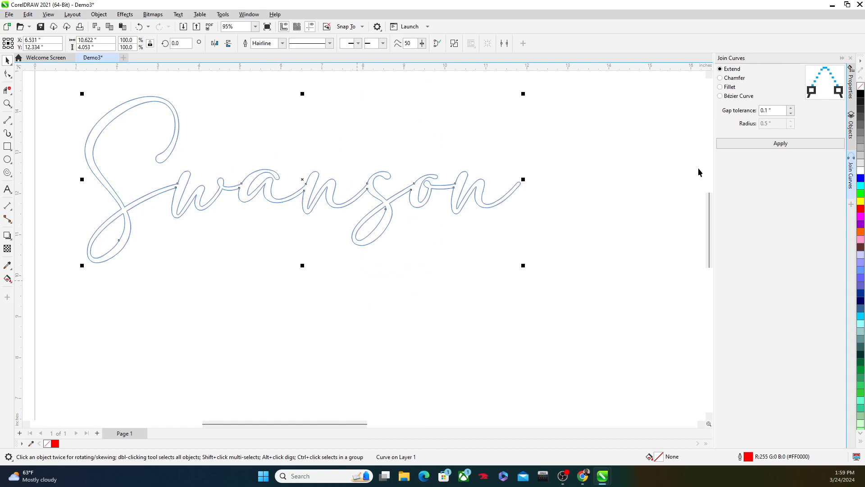
left_click(850, 88)
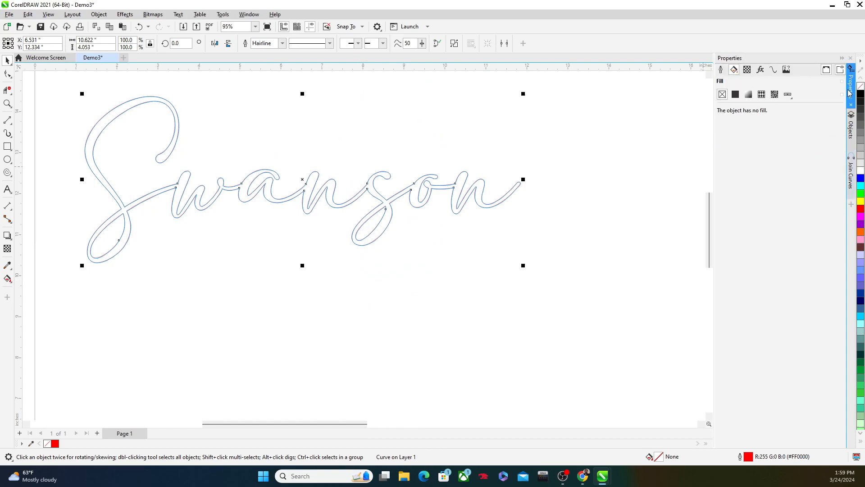
left_click(850, 173)
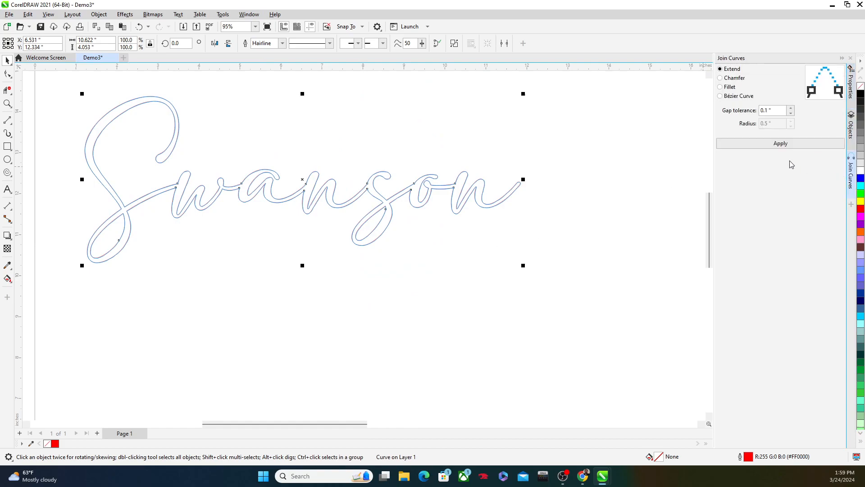
Join the open ends of the script lettering with Join Curves in Extend mode, using a 0.1" gap tolerance, and deselect it
left_click(774, 110)
scroll(305, 201, "up", 3)
scroll(322, 150, "up", 4)
scroll(413, 167, "up", 15)
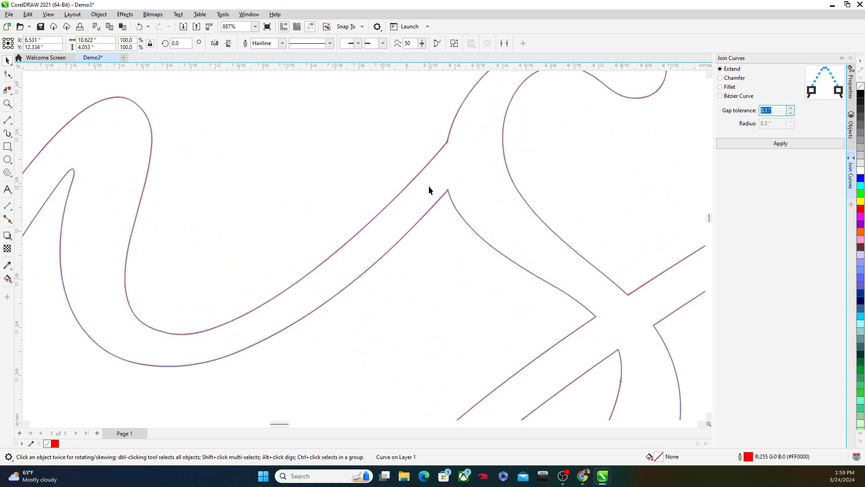
scroll(512, 221, "up", 5)
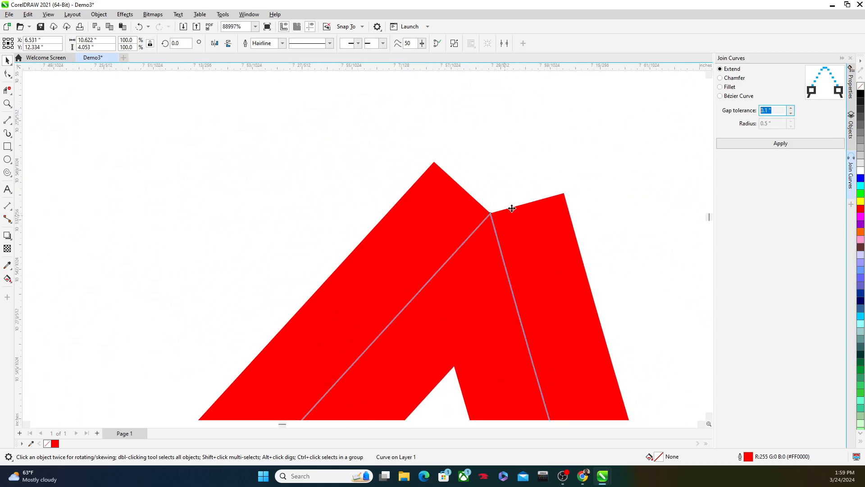
scroll(514, 198, "down", 12)
scroll(498, 220, "down", 6)
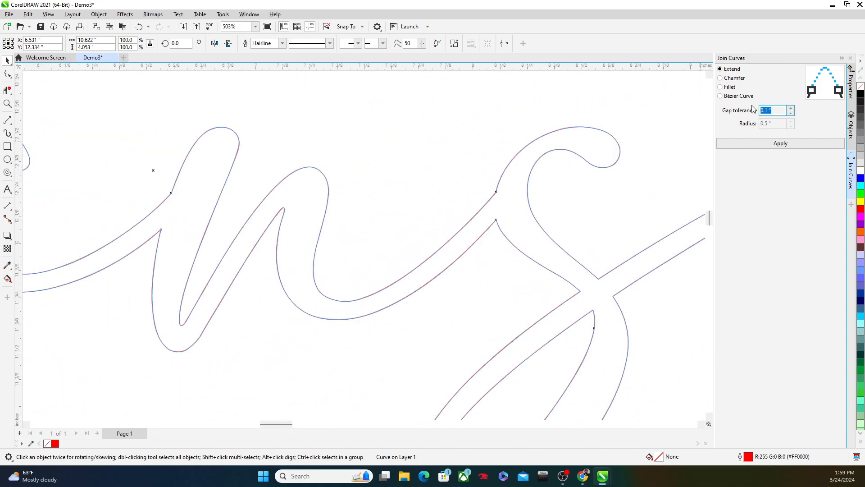
left_click_drag(780, 112, 756, 118)
left_click(783, 113)
left_click(761, 145)
scroll(683, 185, "down", 5)
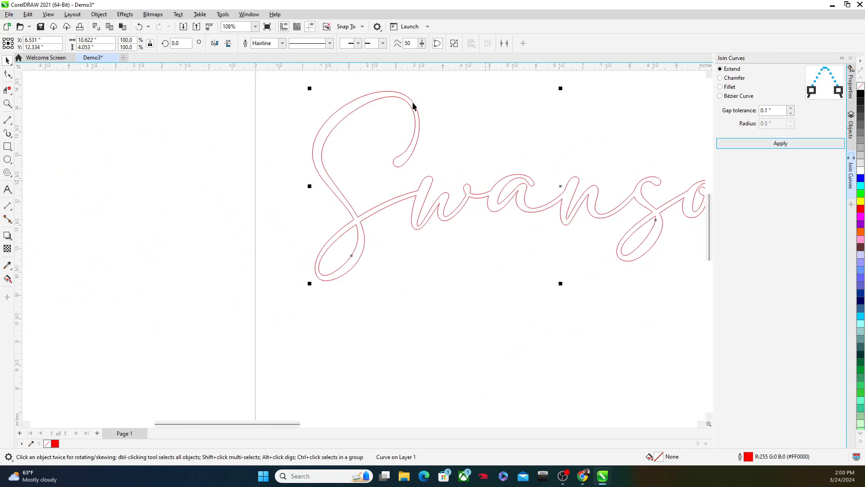
left_click(315, 323)
scroll(403, 315, "down", 3)
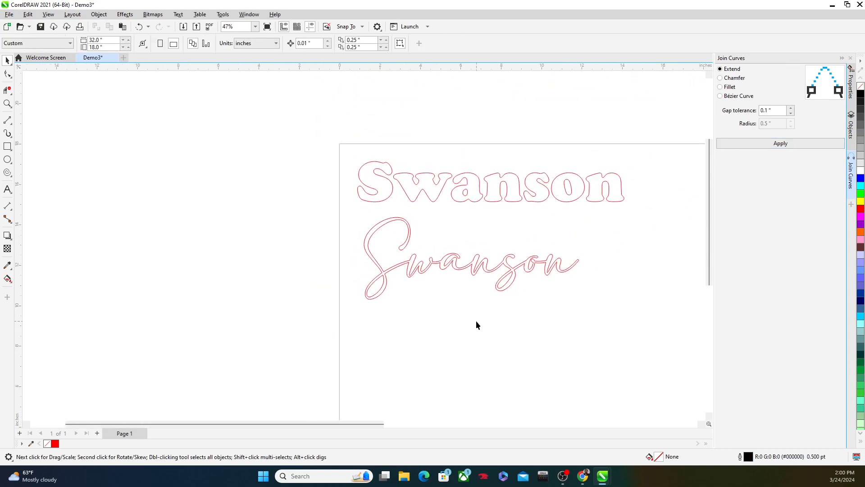
Recheck the joined script lettering with a uniform black fill, inspect the letter joins, and set it back to no fill
left_click_drag(484, 319, 404, 312)
left_click(410, 277)
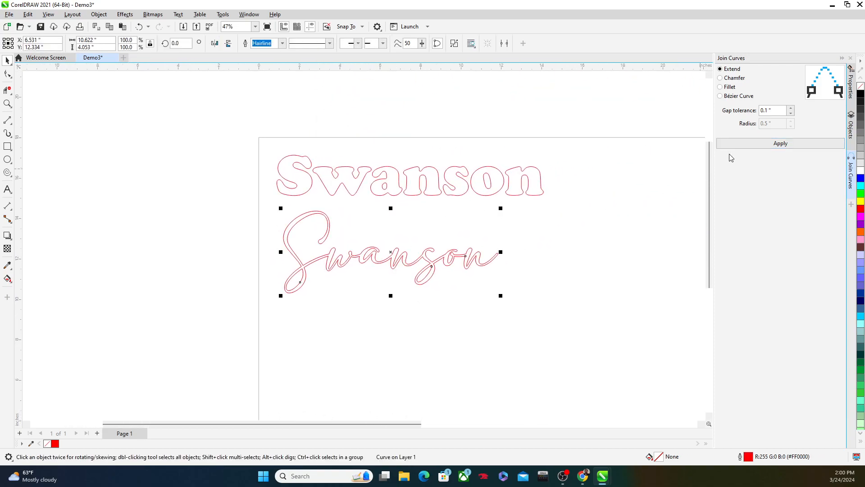
left_click(850, 86)
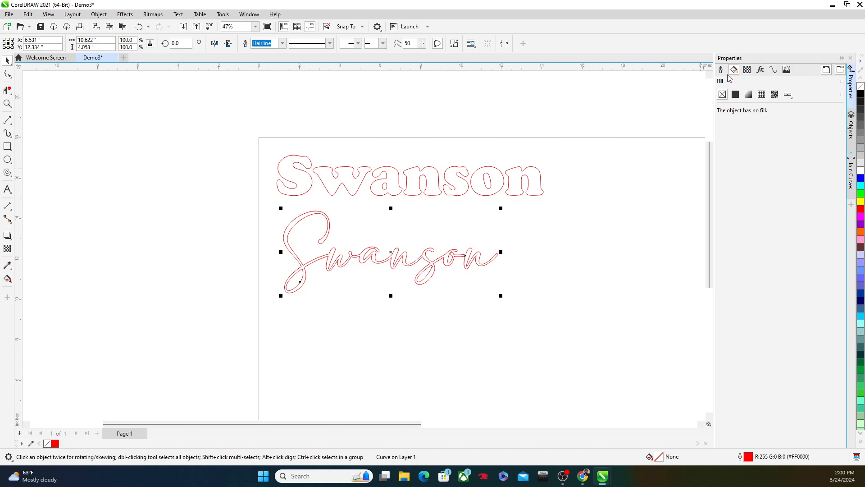
left_click(735, 95)
scroll(367, 270, "up", 3)
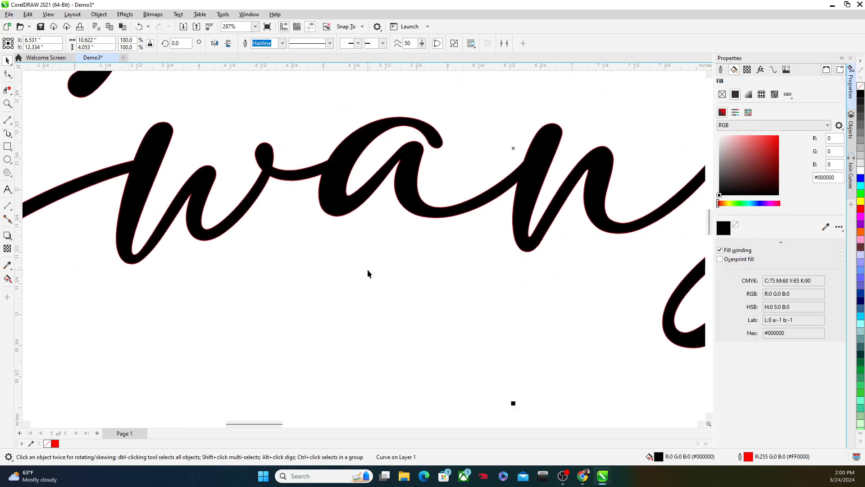
scroll(368, 270, "down", 3)
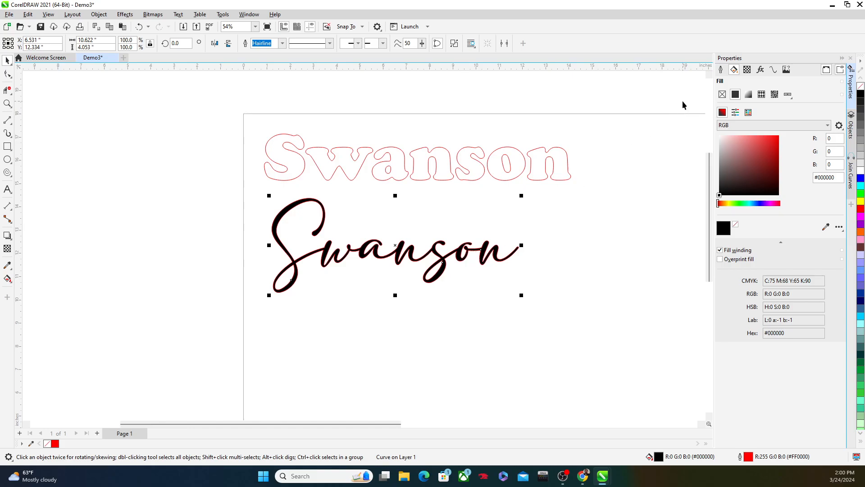
left_click(722, 94)
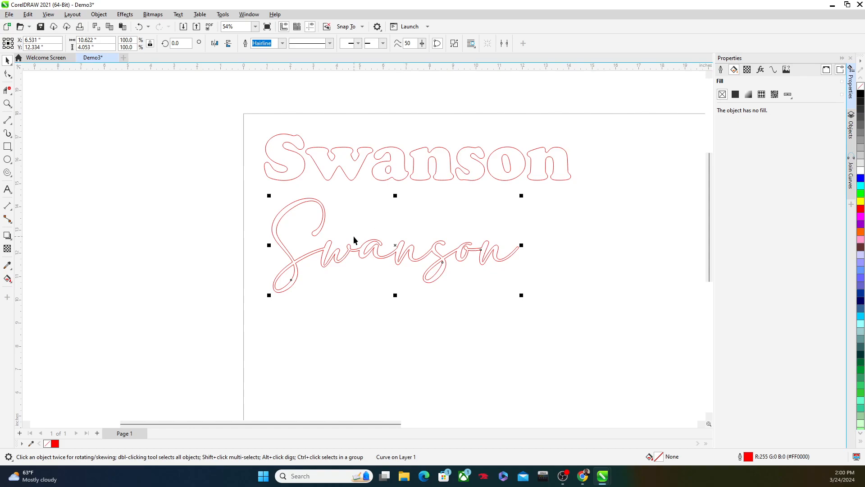
Deselect the script lettering and examine the red outlines of both the block and script surnames
scroll(329, 233, "up", 3)
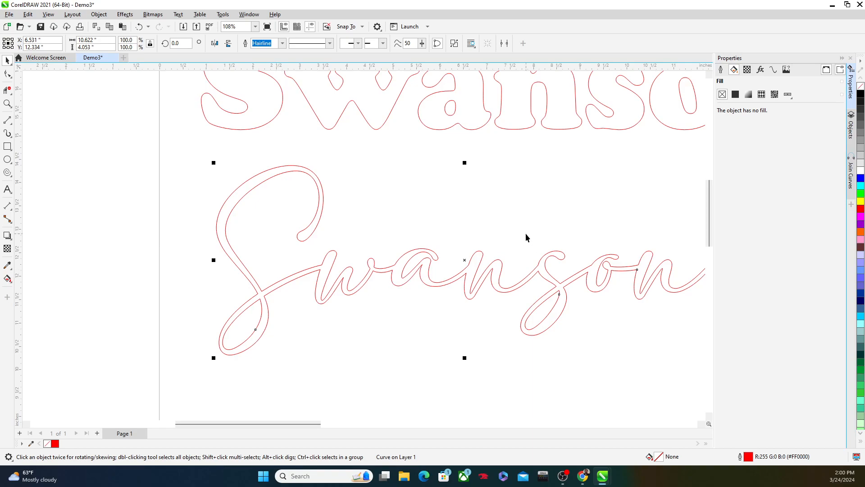
scroll(657, 164, "down", 4)
left_click_drag(656, 164, 453, 166)
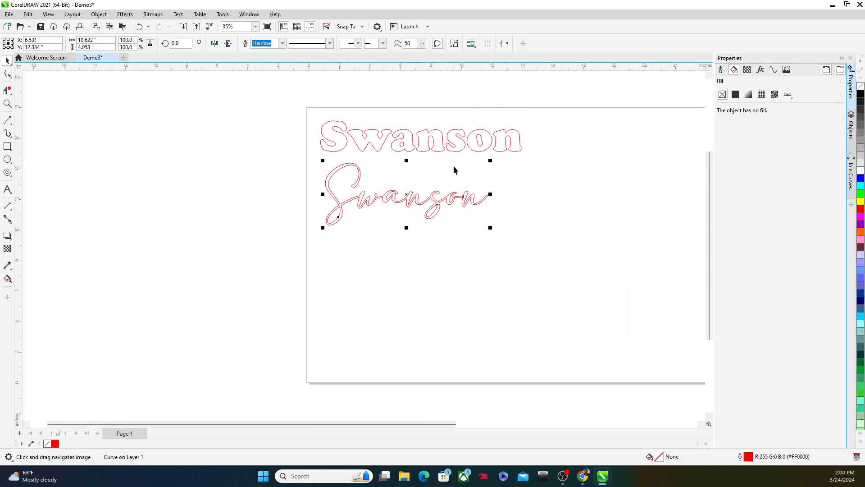
scroll(453, 166, "down", 1)
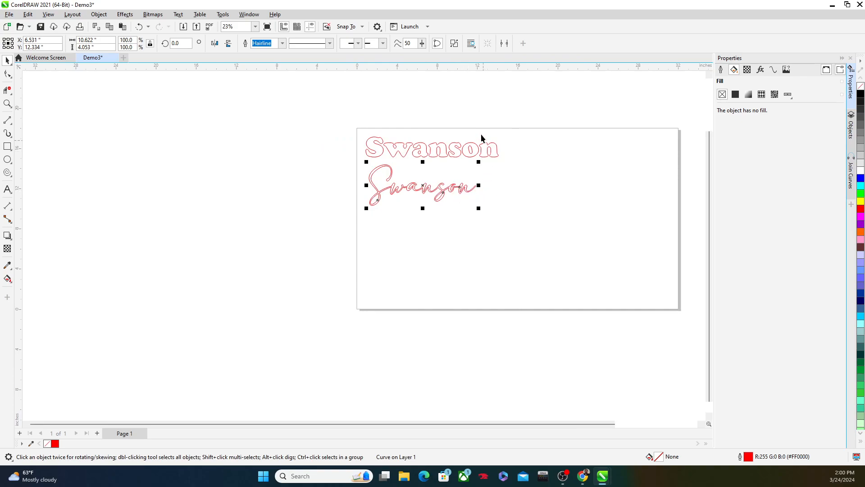
left_click(501, 168)
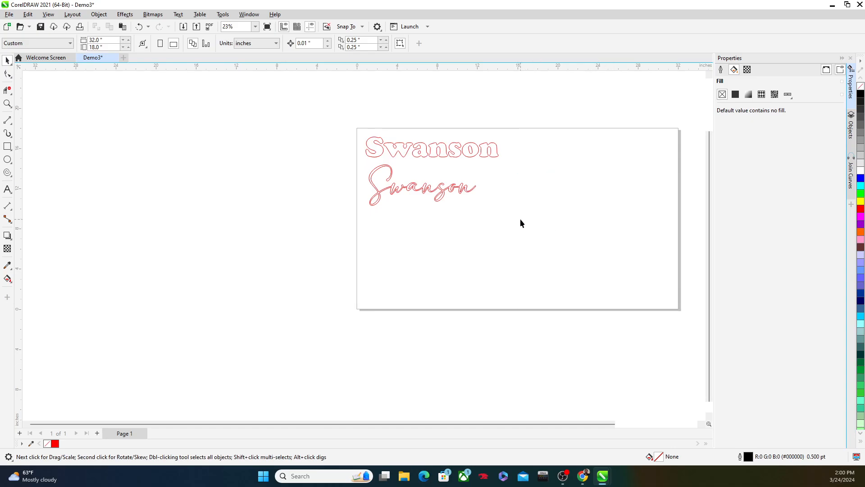
scroll(429, 204, "up", 4)
scroll(428, 203, "down", 4)
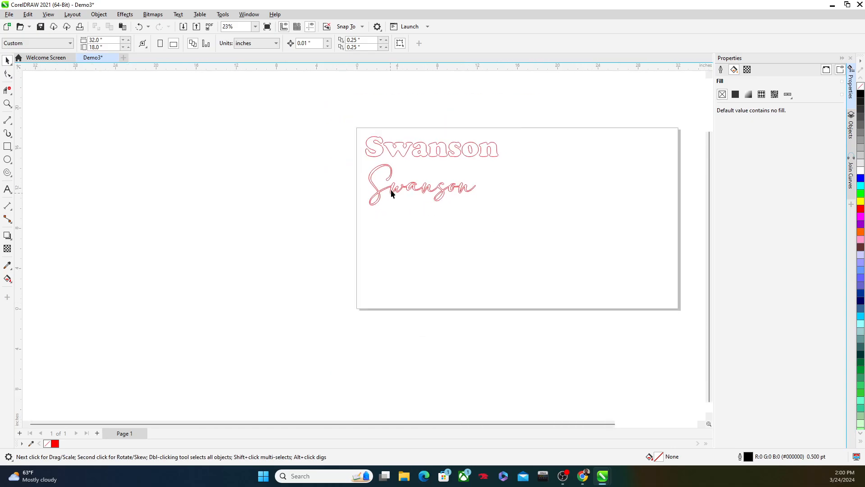
scroll(495, 153, "up", 7)
scroll(311, 95, "up", 2)
scroll(170, 90, "up", 1)
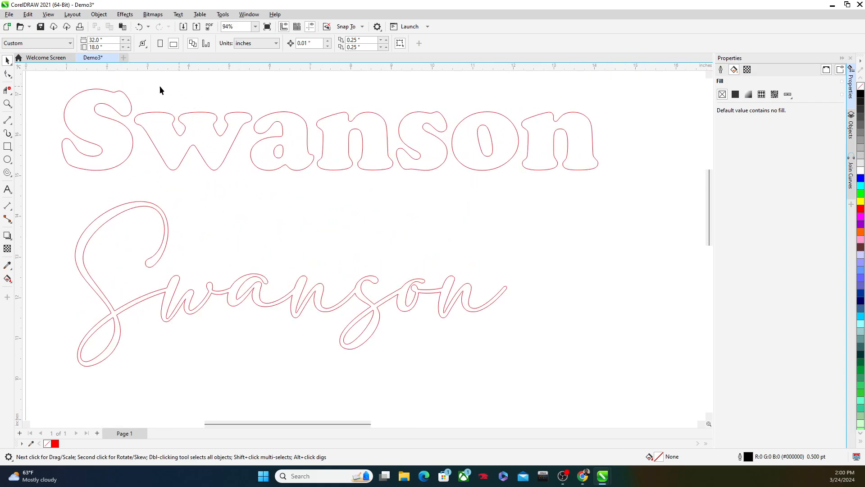
scroll(456, 326, "down", 4)
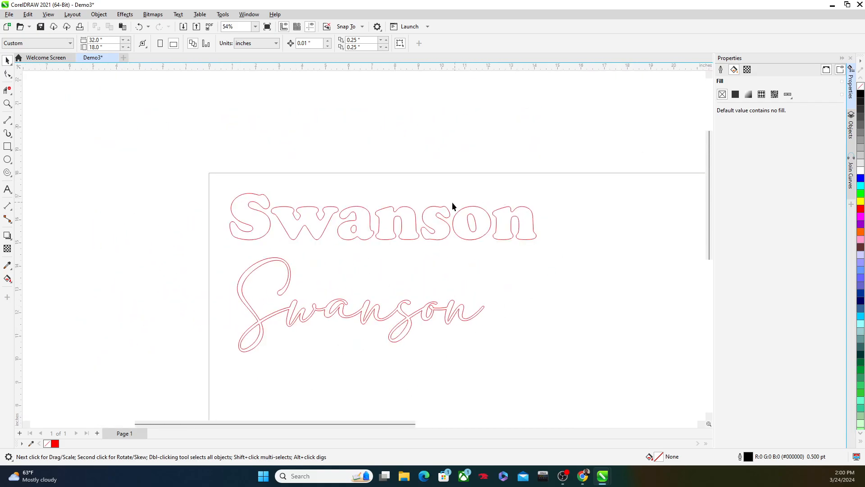
scroll(553, 266, "down", 2)
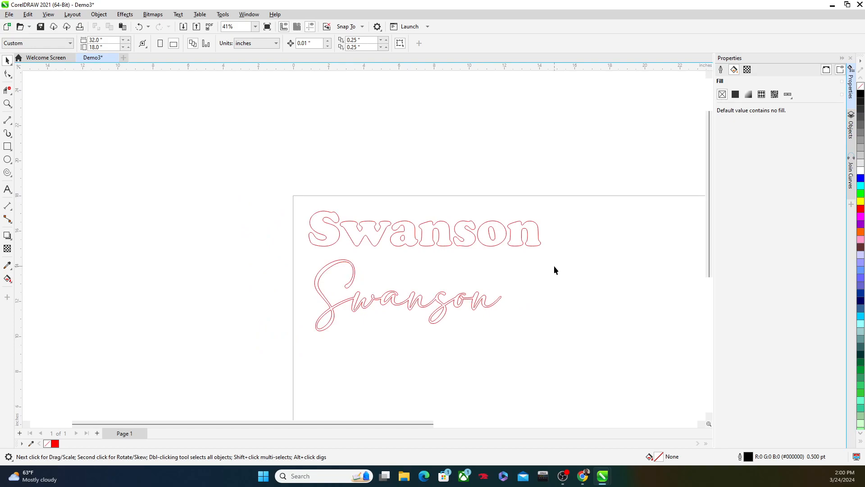